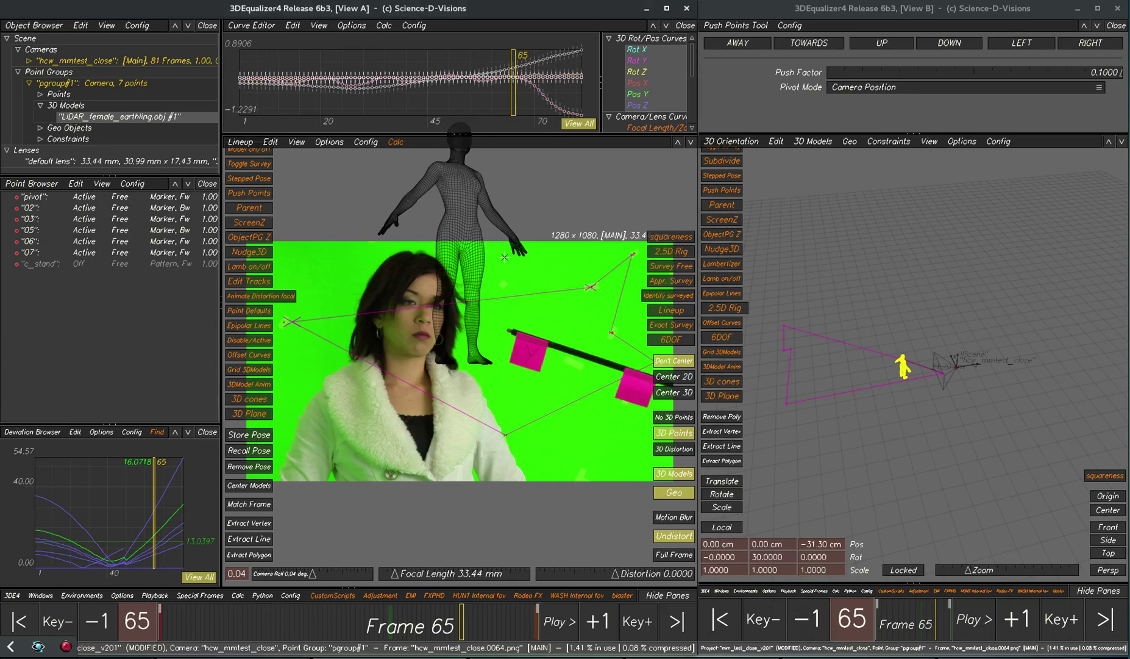
Play through the shot in the Lineup view to review the female body model against the solved camera
{"action": "key", "text": "space"}
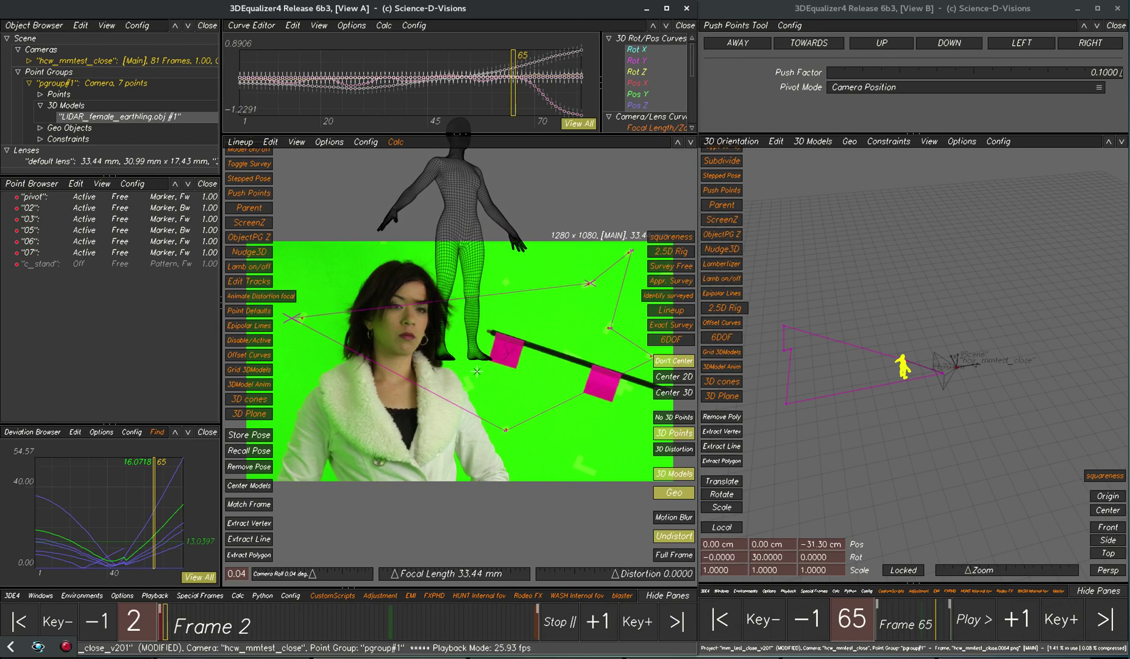
{"action": "key", "text": "space"}
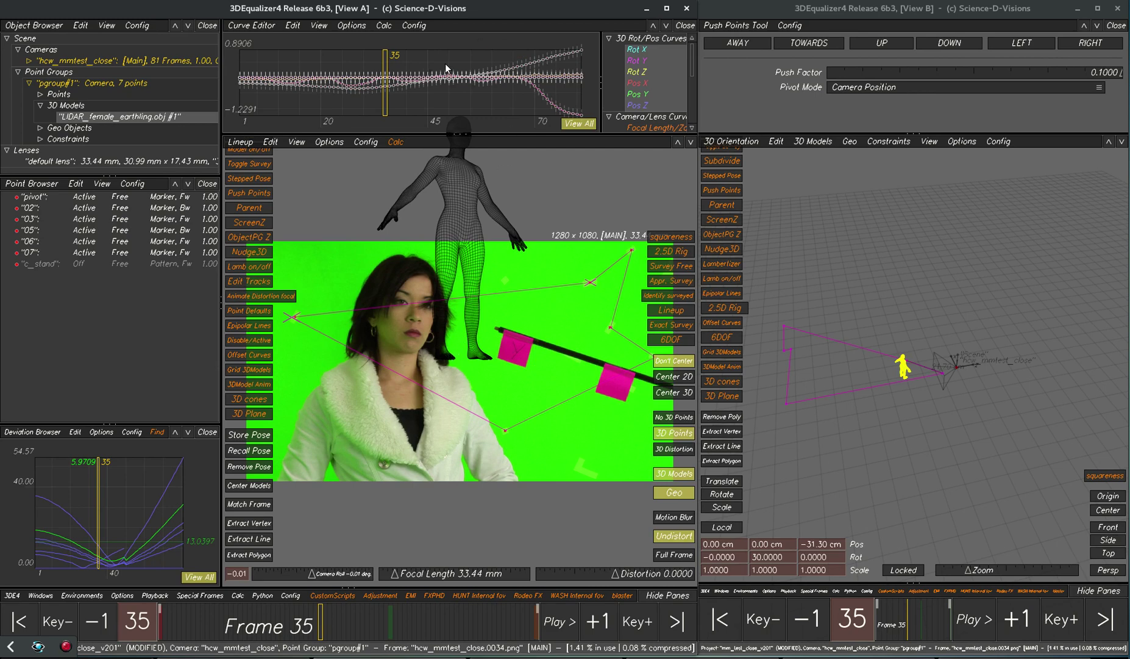
{"action": "key", "text": "space"}
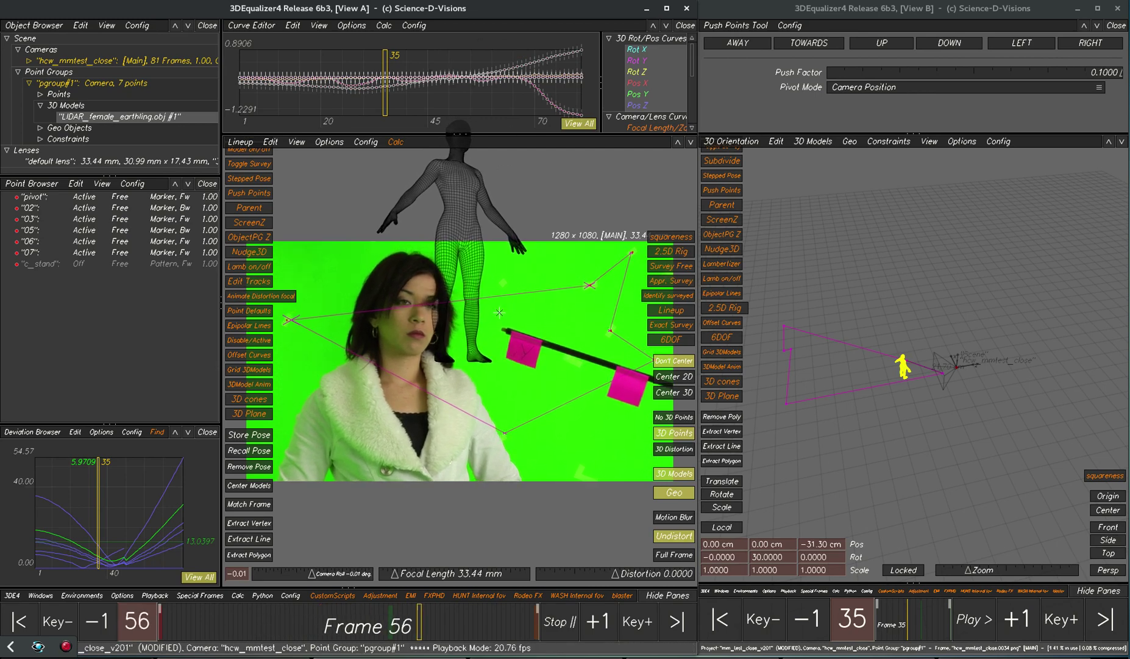
{"action": "key", "text": "space"}
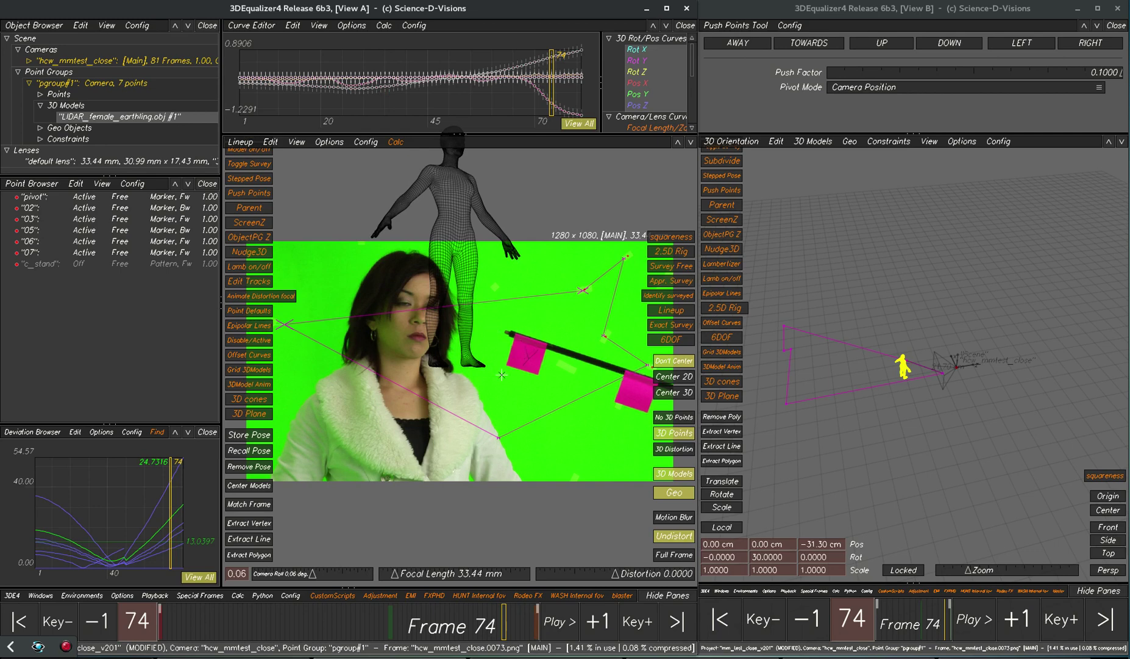
{"action": "key", "text": "space"}
{"action": "key", "text": "space"}
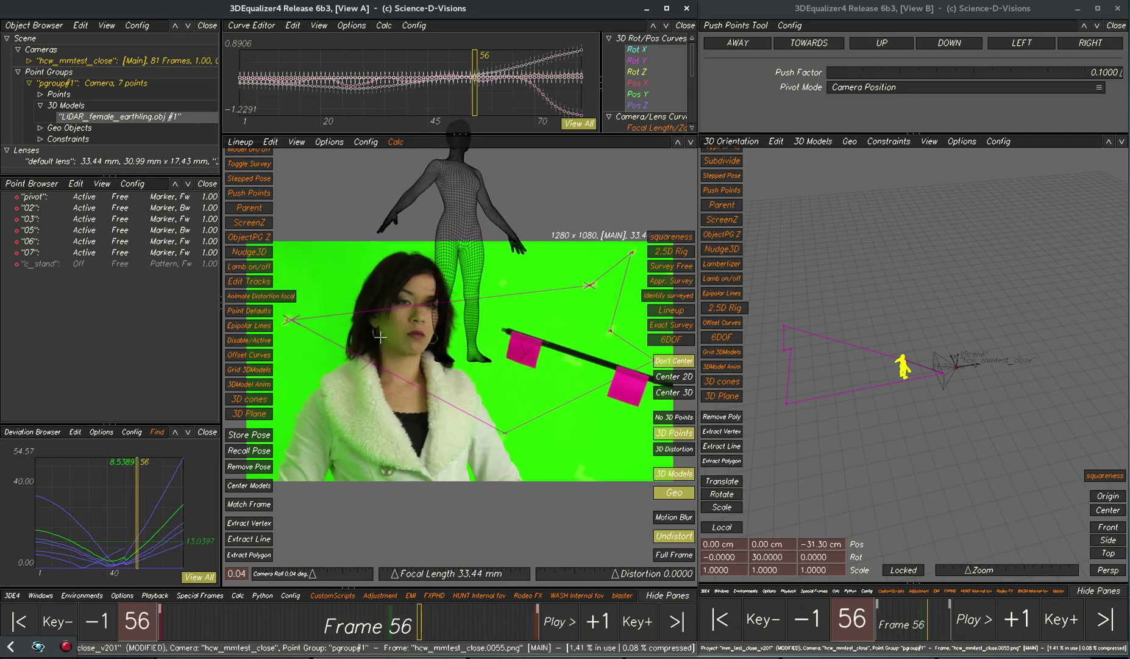
Play the clean plate in the Manual Tracking view, and return to the Lineup view to replay the solve
{"action": "key", "text": "F2"}
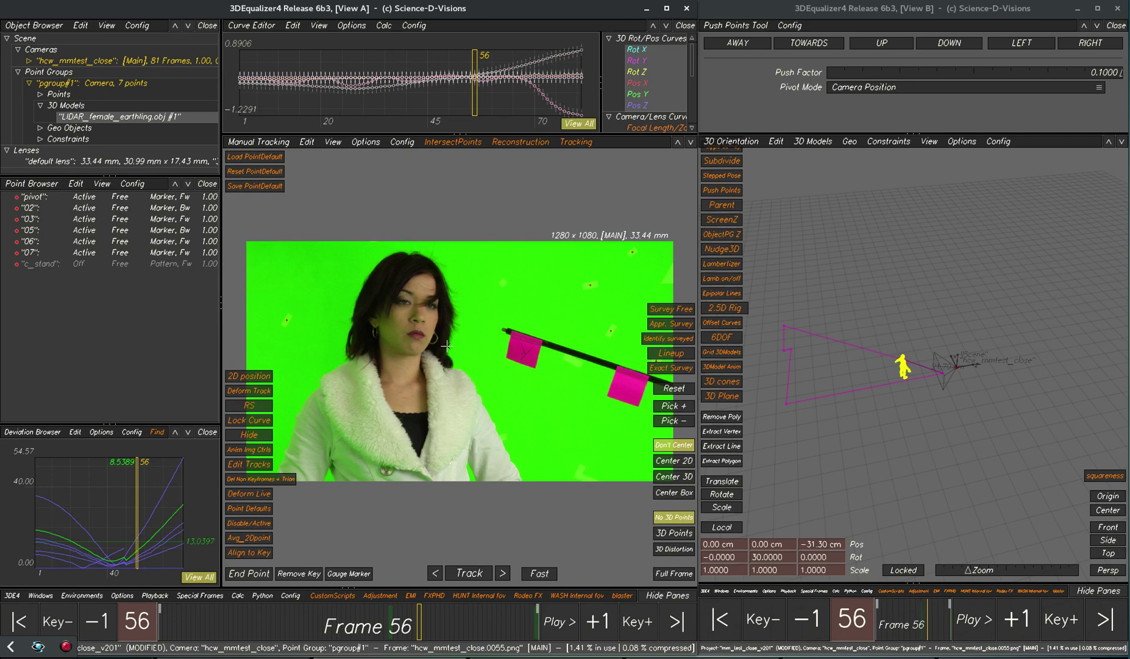
{"action": "key", "text": "space"}
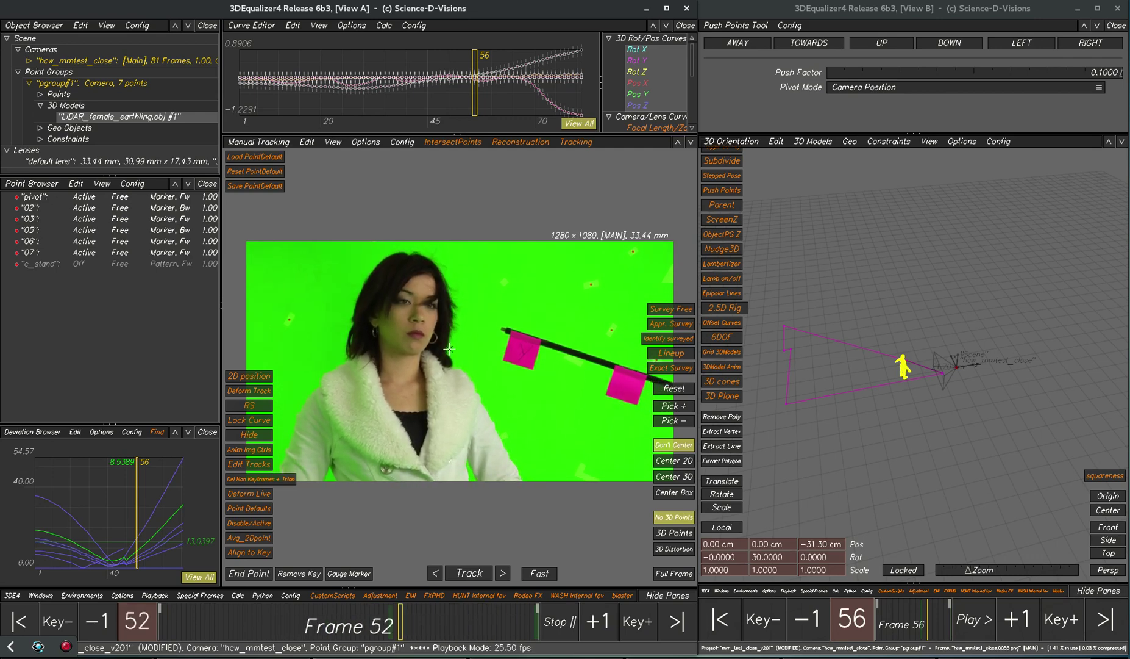
{"action": "key", "text": "space"}
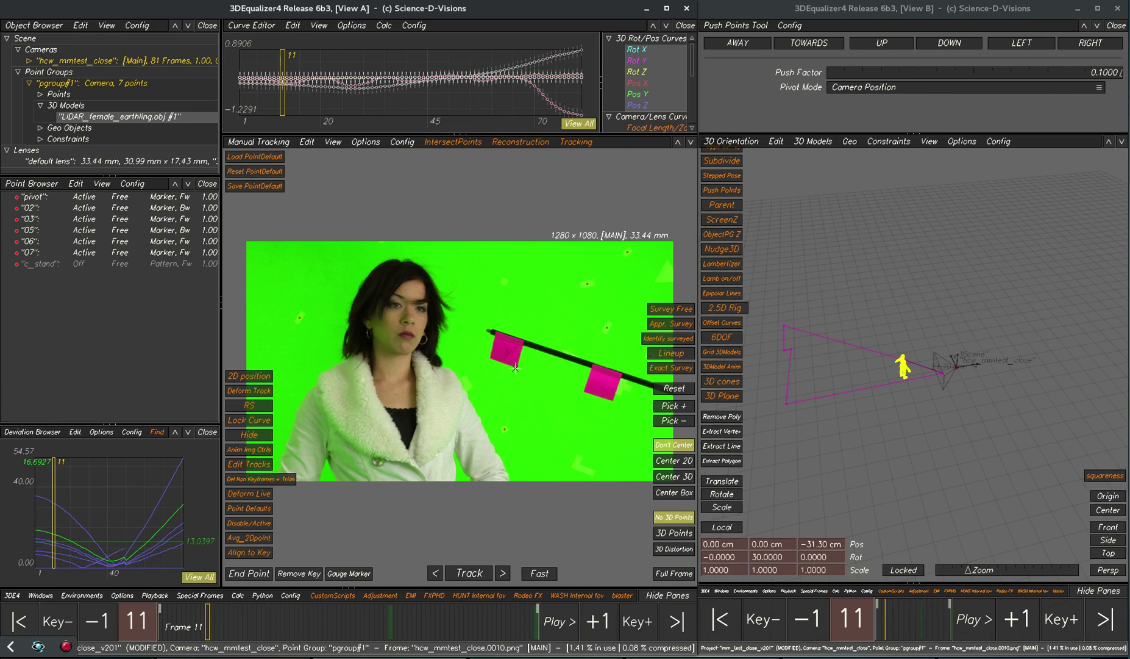
{"action": "key", "text": "F2"}
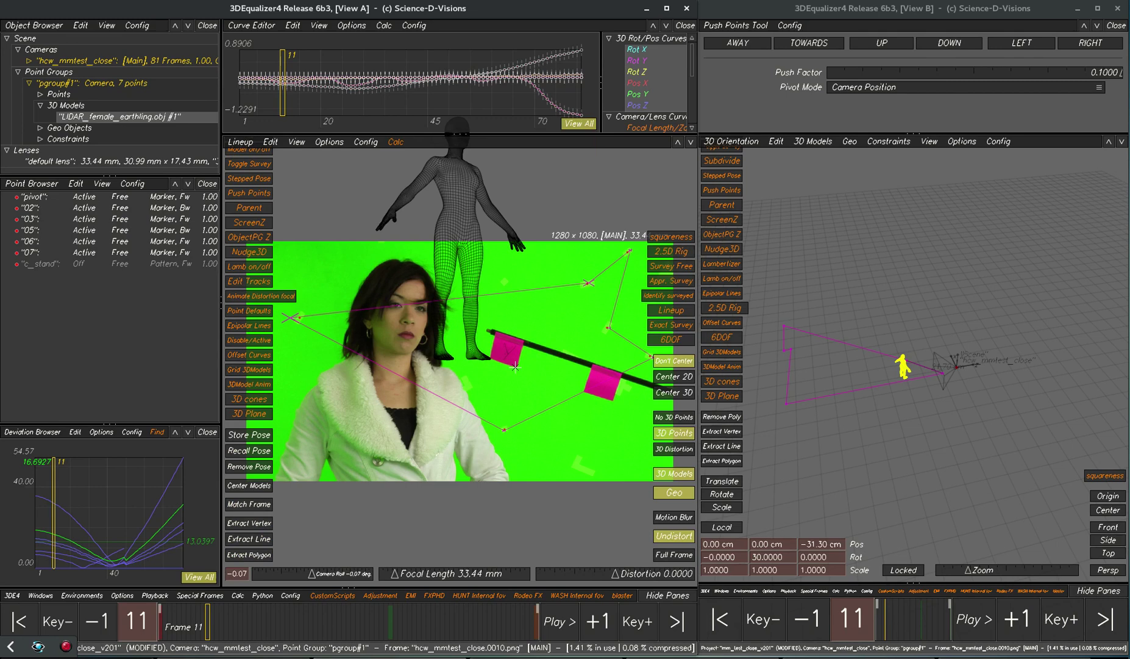
{"action": "key", "text": "space"}
{"action": "key", "text": "space"}
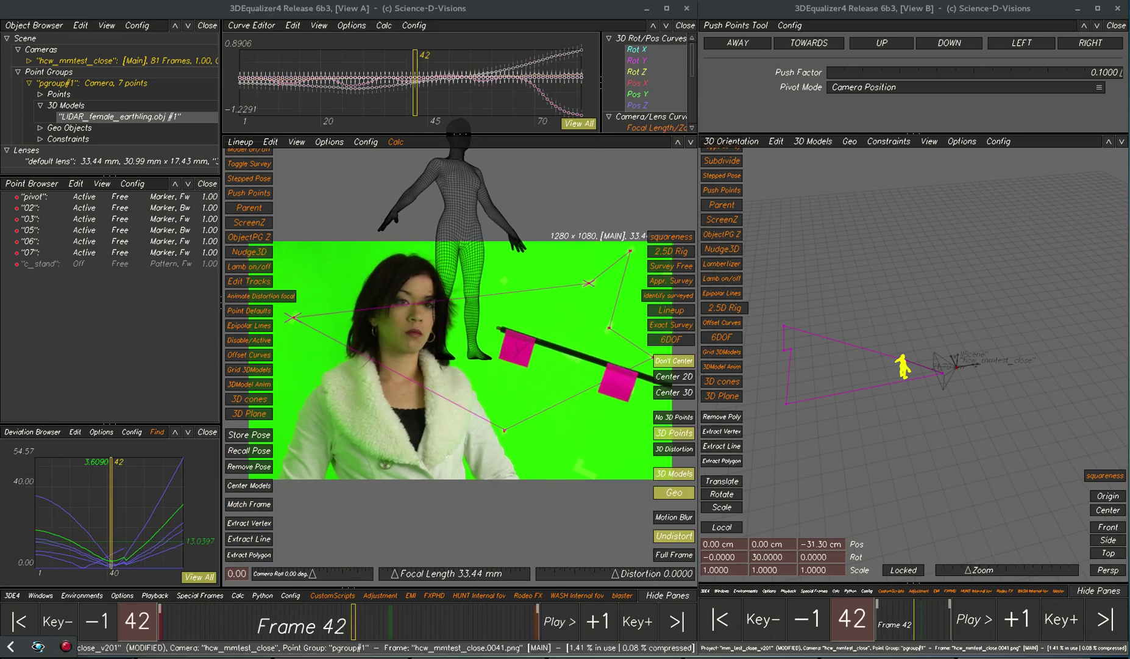
Check the camera's positional constraint in the Attribute Editor and close it
{"action": "key", "text": "a"}
{"action": "left_click_drag", "start_coordinate": [912, 29], "coordinate": [689, 24]}
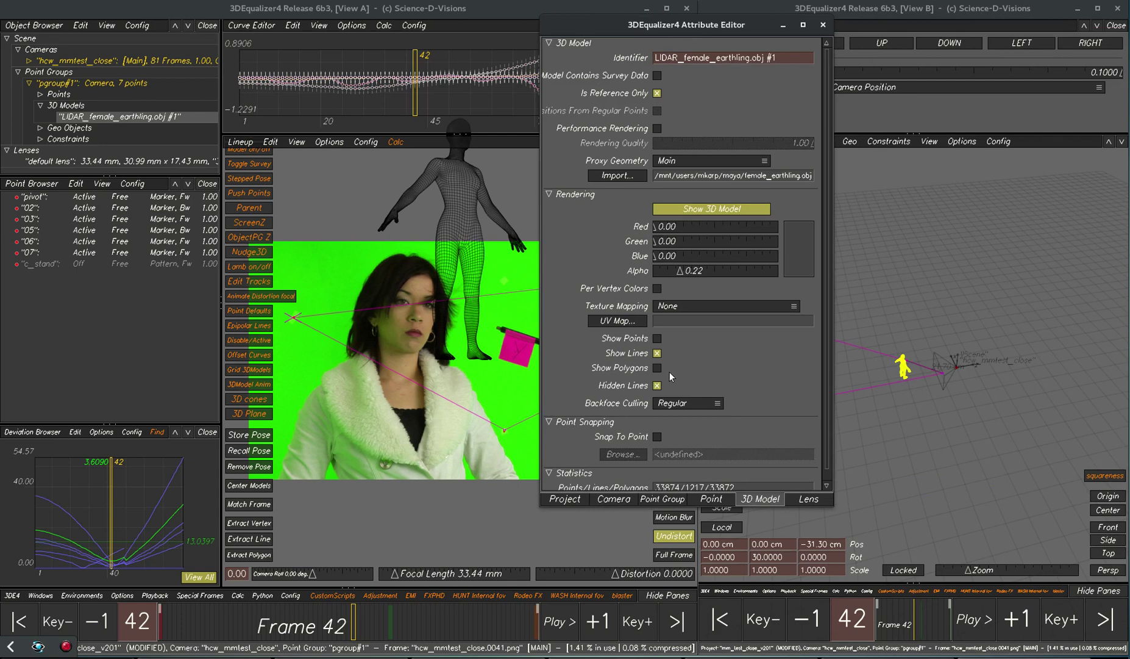
{"action": "scroll", "coordinate": [670, 375], "scroll_direction": "down", "scroll_amount": 1}
{"action": "left_click", "coordinate": [614, 498]}
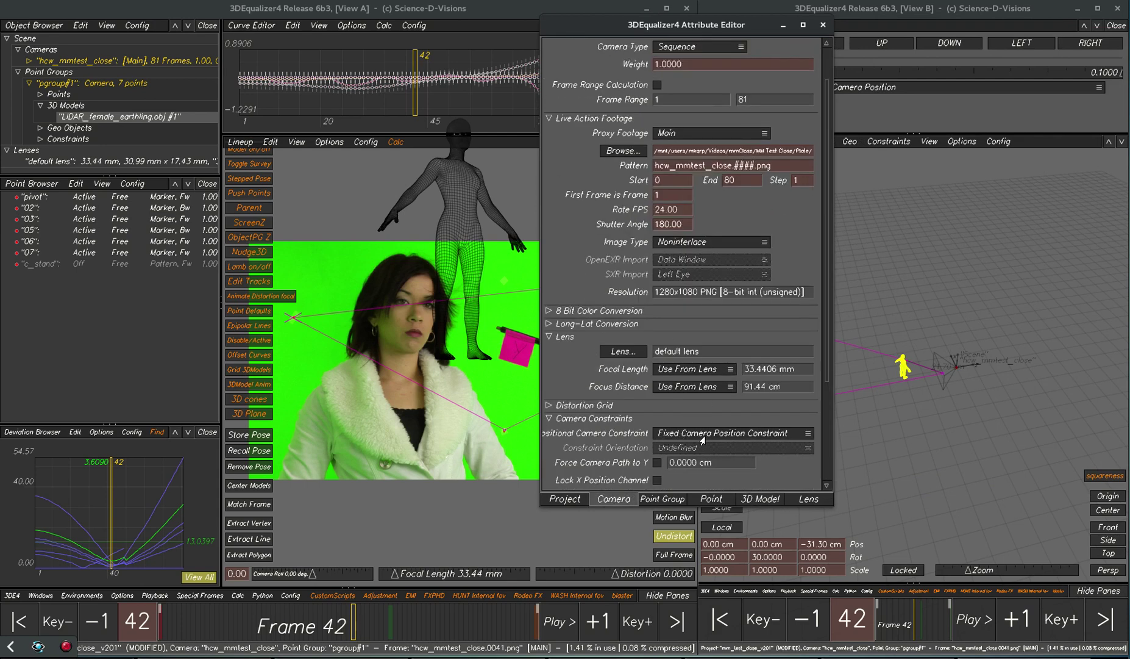
{"action": "left_click", "coordinate": [823, 24]}
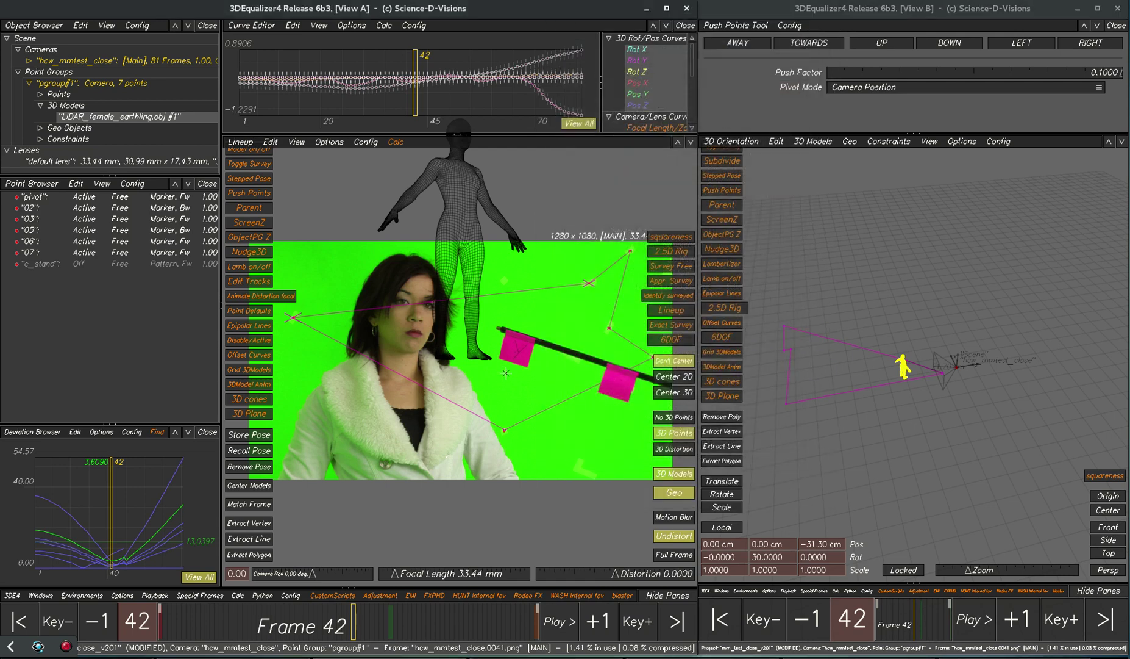
Go to frame 1 and bring up the Patcha Nudge3D Tool beside the Lineup view
{"action": "right_click_drag", "start_coordinate": [500, 366], "coordinate": [487, 354]}
{"action": "left_click_drag", "start_coordinate": [420, 616], "coordinate": [51, 616]}
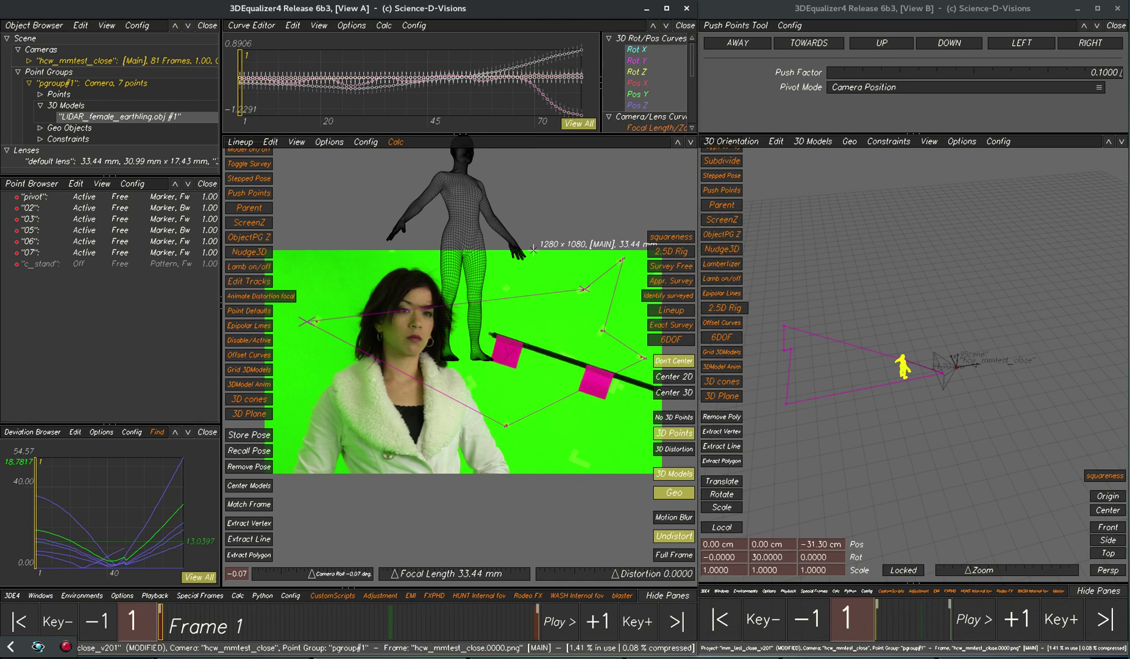
{"action": "left_click", "coordinate": [1014, 658]}
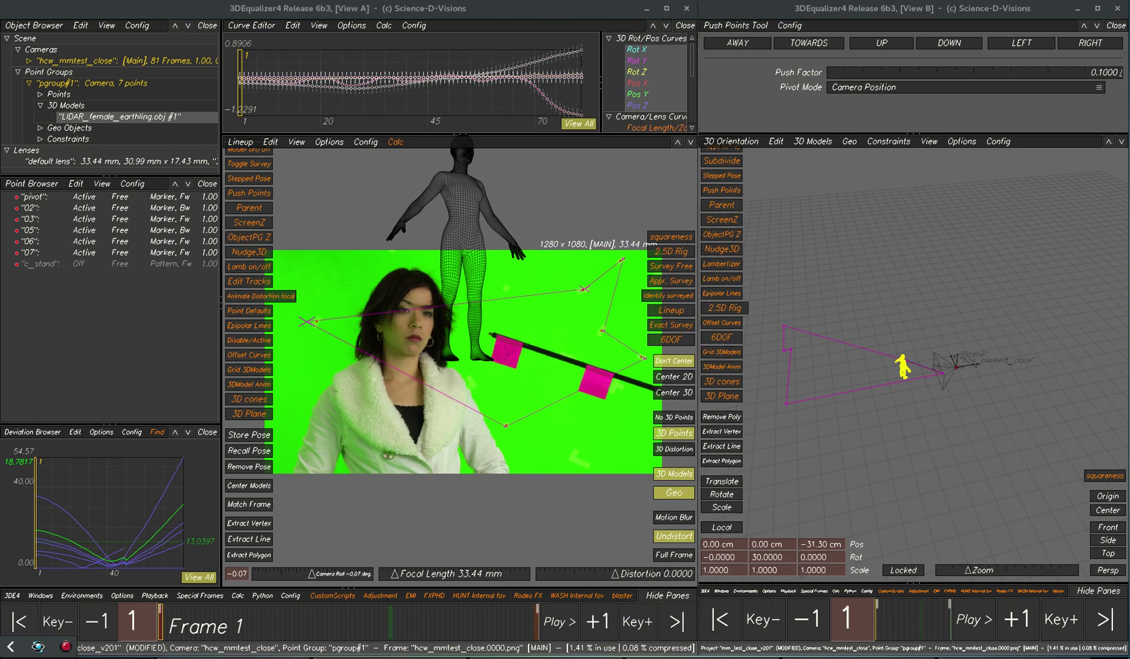
{"action": "left_click_drag", "start_coordinate": [1000, 53], "coordinate": [911, 135]}
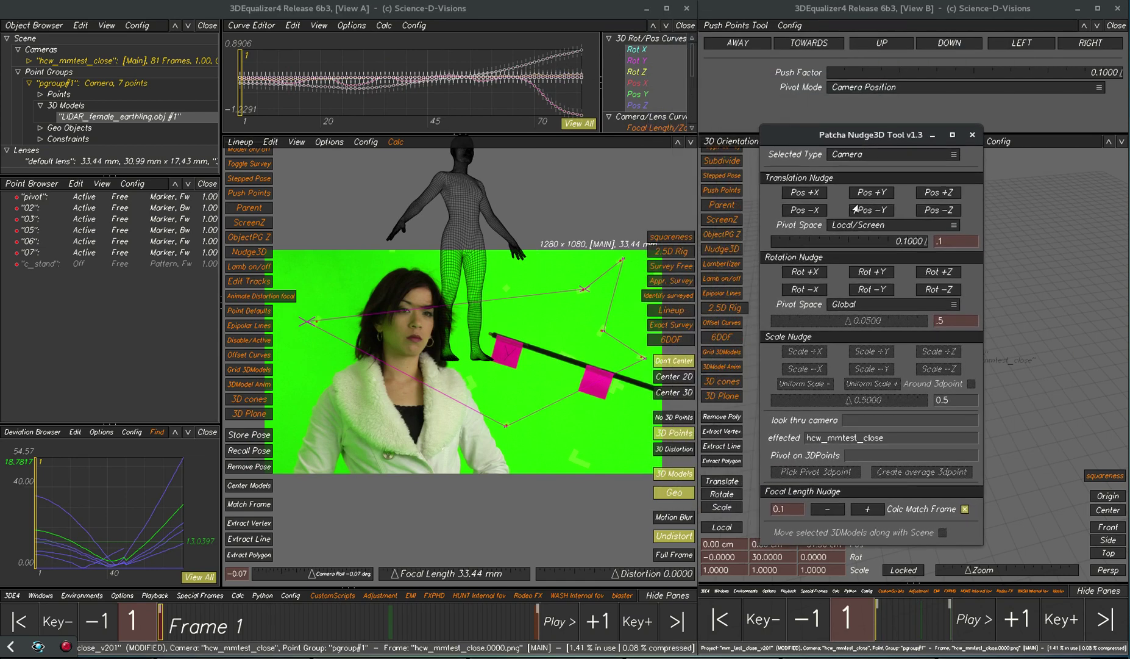
Set the translation nudge amount to 1 and nudge the camera along local -Z to enlarge the body model
{"action": "double_click", "coordinate": [963, 237]}
{"action": "key", "text": "Return"}
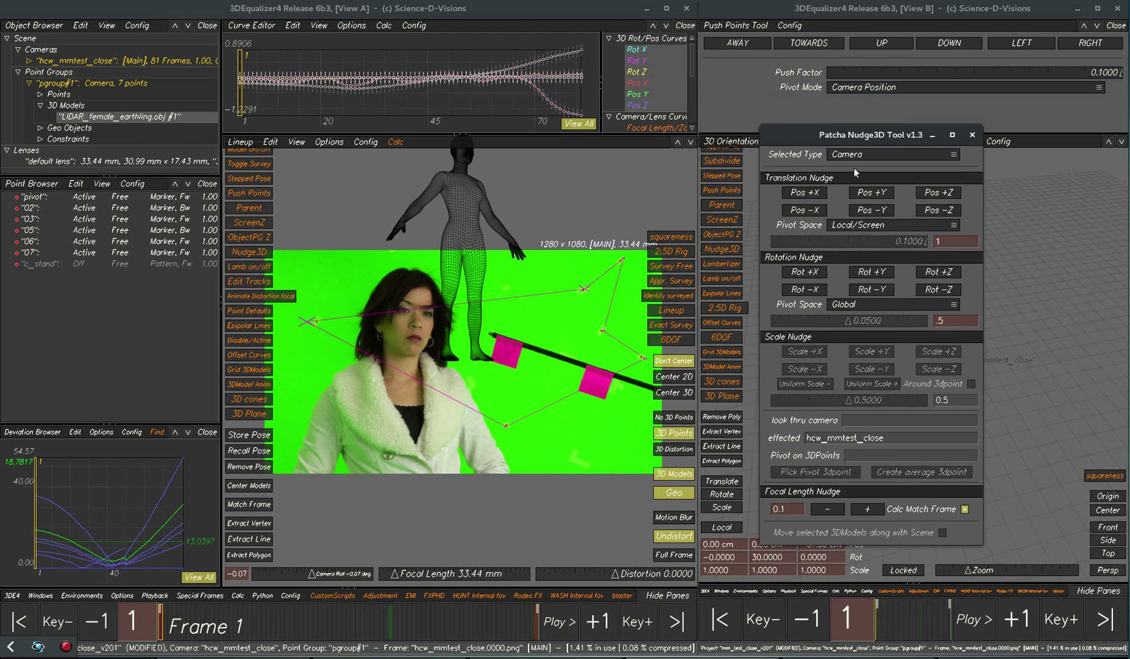
{"action": "left_click", "coordinate": [943, 192]}
{"action": "left_click", "coordinate": [943, 192]}
{"action": "left_click", "coordinate": [943, 192]}
{"action": "left_click", "coordinate": [943, 192]}
{"action": "left_click", "coordinate": [937, 207]}
{"action": "left_click", "coordinate": [937, 208]}
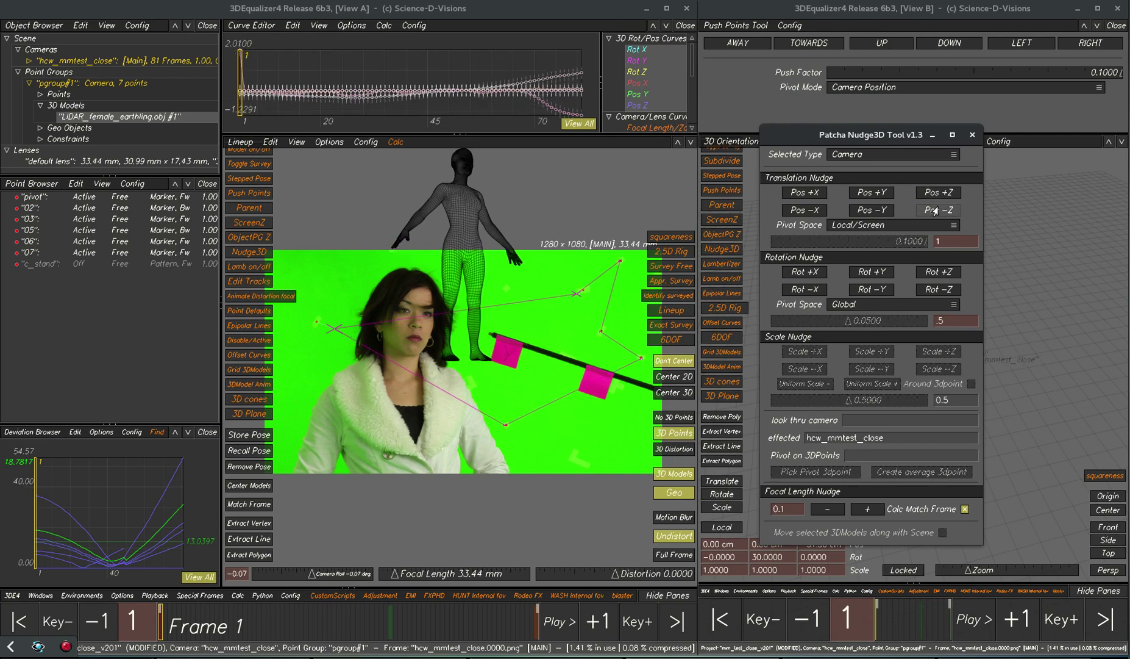
{"action": "left_click", "coordinate": [937, 207]}
{"action": "left_click", "coordinate": [937, 207]}
{"action": "left_click", "coordinate": [937, 207]}
{"action": "left_click", "coordinate": [937, 208]}
{"action": "left_click", "coordinate": [937, 207]}
{"action": "left_click", "coordinate": [937, 208]}
{"action": "left_click", "coordinate": [938, 208]}
{"action": "left_click", "coordinate": [937, 207]}
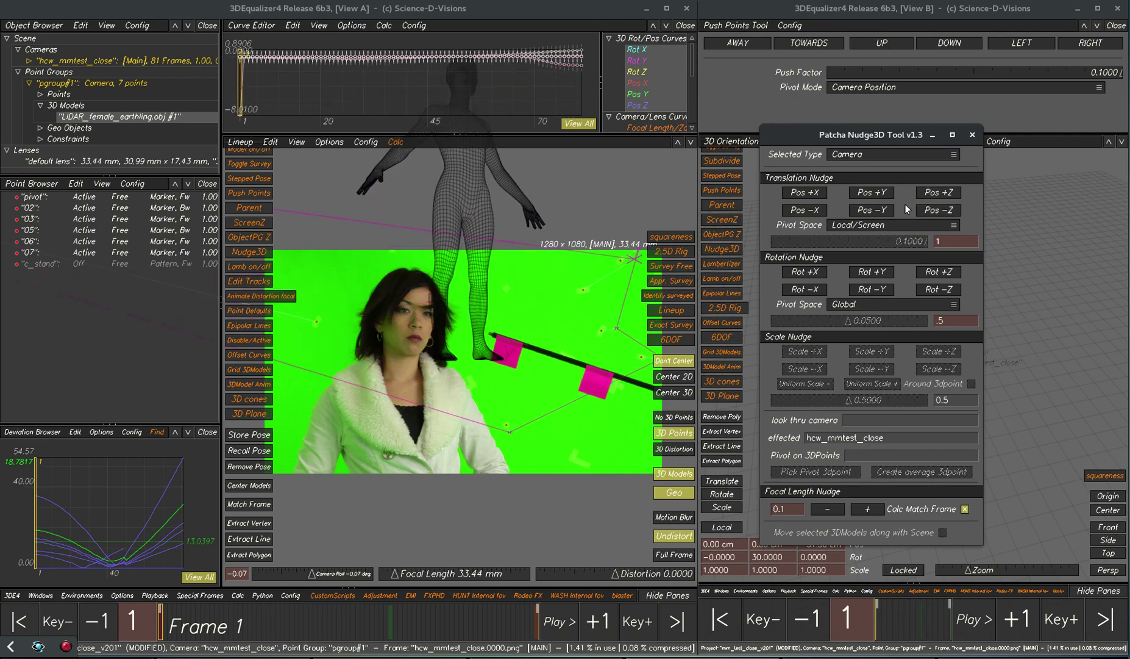
Nudge the camera along +Y until the body model's head drops into the plate beside the woman's head
{"action": "left_click", "coordinate": [873, 210]}
{"action": "left_click", "coordinate": [873, 193]}
{"action": "left_click", "coordinate": [872, 193]}
{"action": "left_click", "coordinate": [872, 193]}
{"action": "left_click", "coordinate": [871, 193]}
{"action": "left_click", "coordinate": [870, 192]}
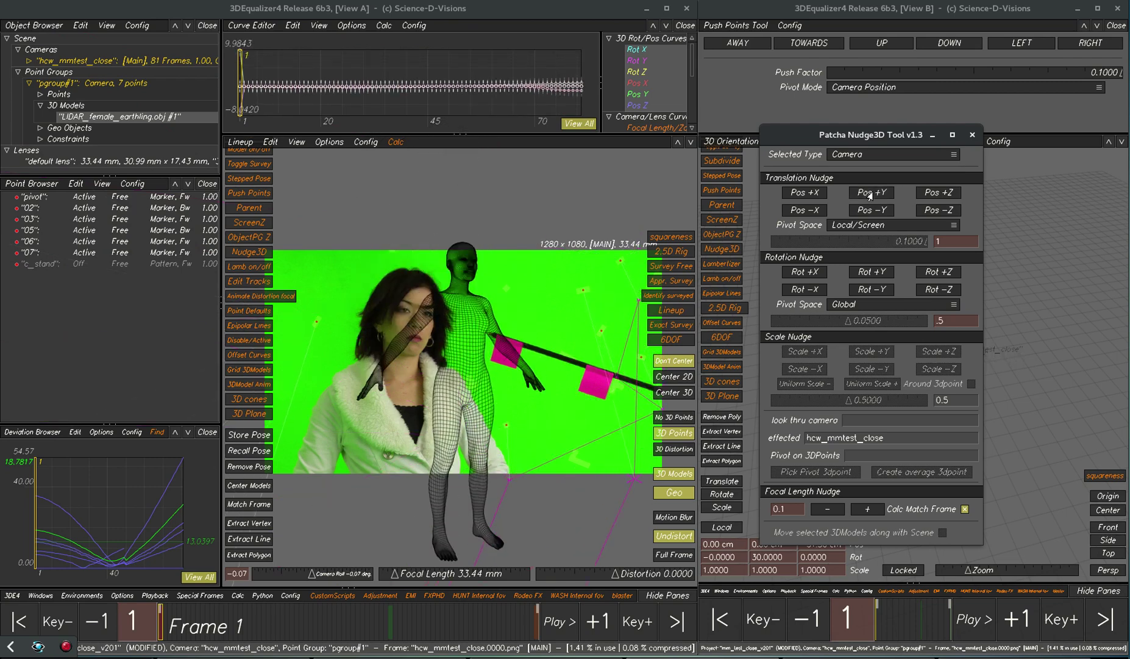
Nudge the camera further along -Z to bring the body model closer to the woman's scale
{"action": "left_click", "coordinate": [938, 193]}
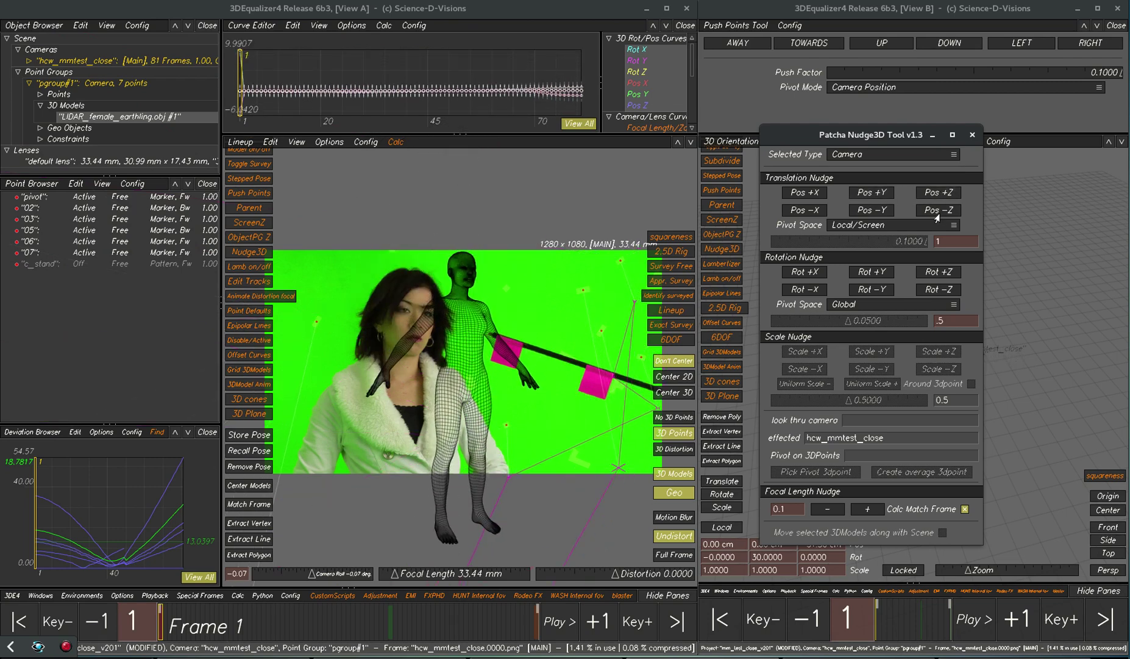
{"action": "left_click", "coordinate": [939, 211]}
{"action": "left_click", "coordinate": [939, 210]}
{"action": "left_click", "coordinate": [939, 211]}
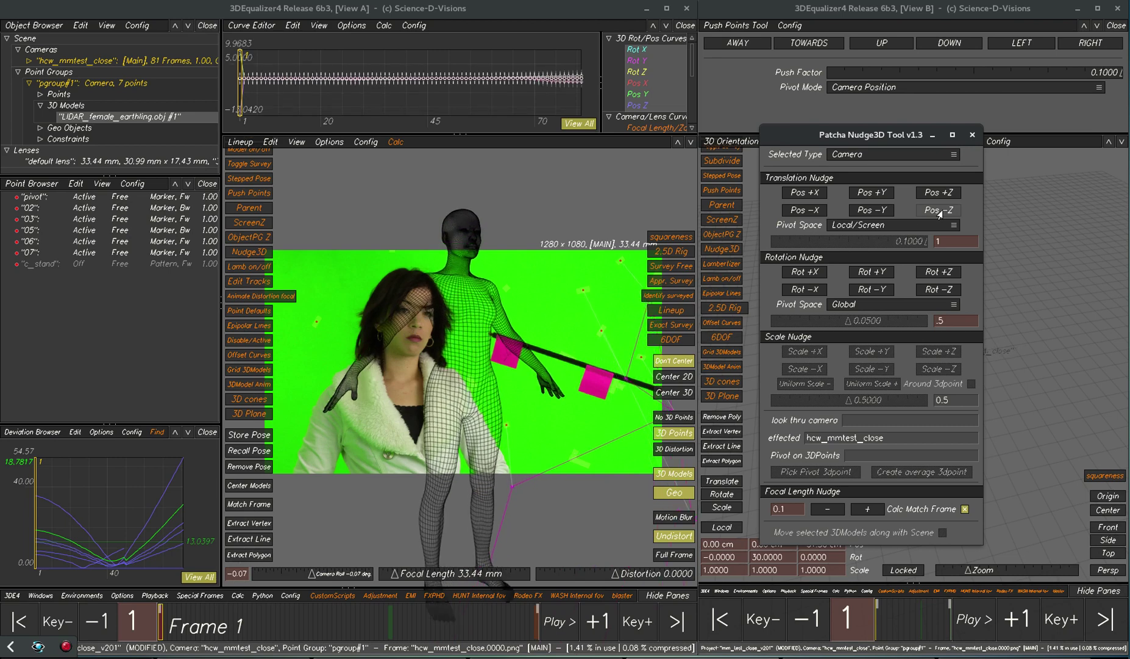
{"action": "left_click", "coordinate": [939, 211]}
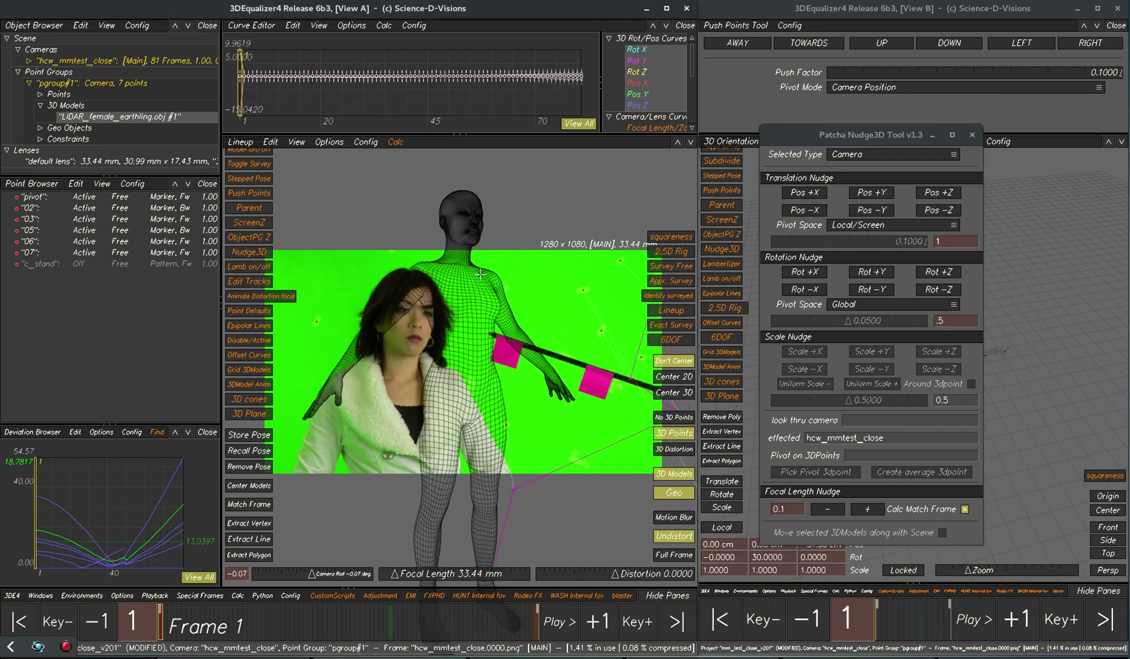
{"action": "left_click", "coordinate": [944, 195]}
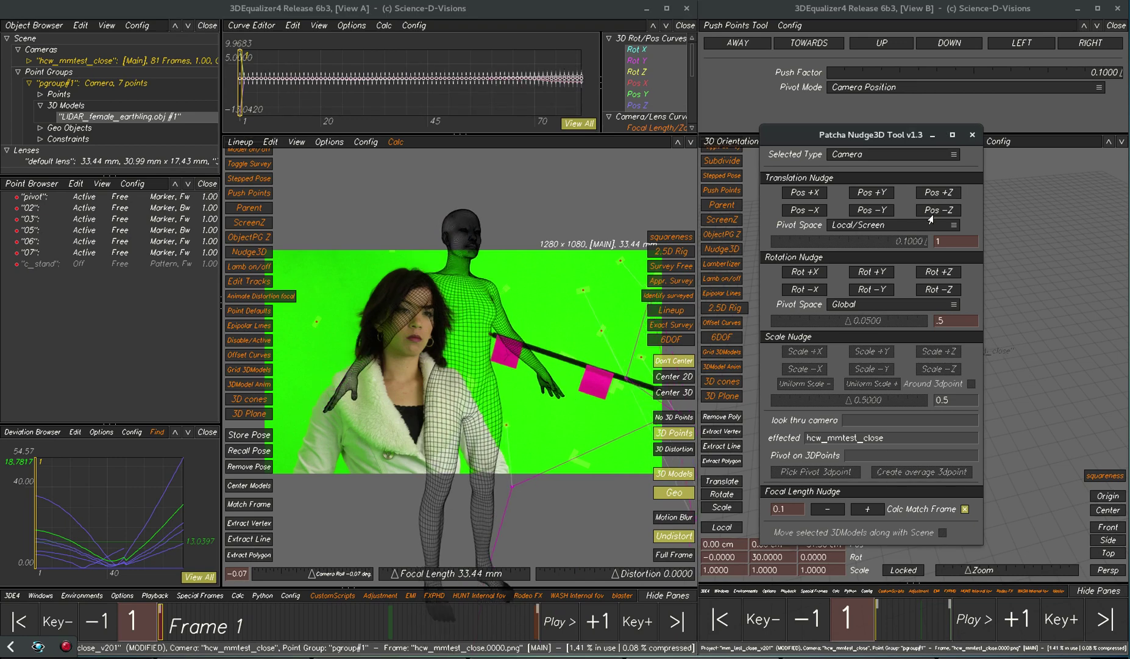
{"action": "left_click", "coordinate": [937, 210]}
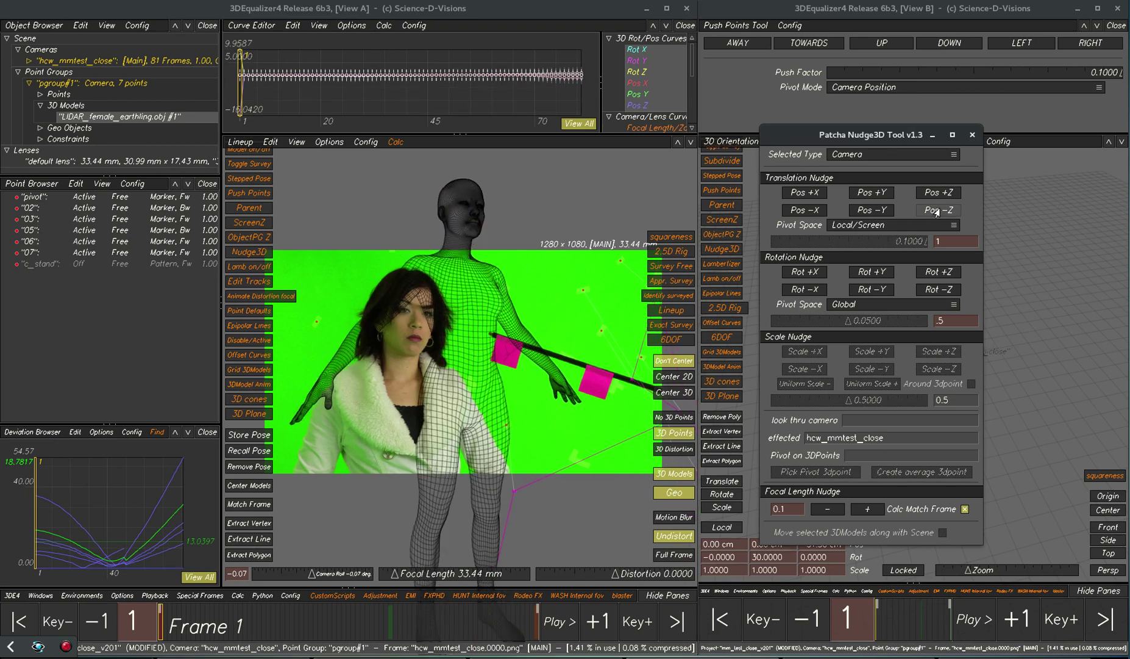
Nudge the camera along +Y and +X until the model's head overlaps the woman's head
{"action": "left_click", "coordinate": [869, 195]}
{"action": "left_click", "coordinate": [869, 195]}
{"action": "left_click", "coordinate": [870, 195]}
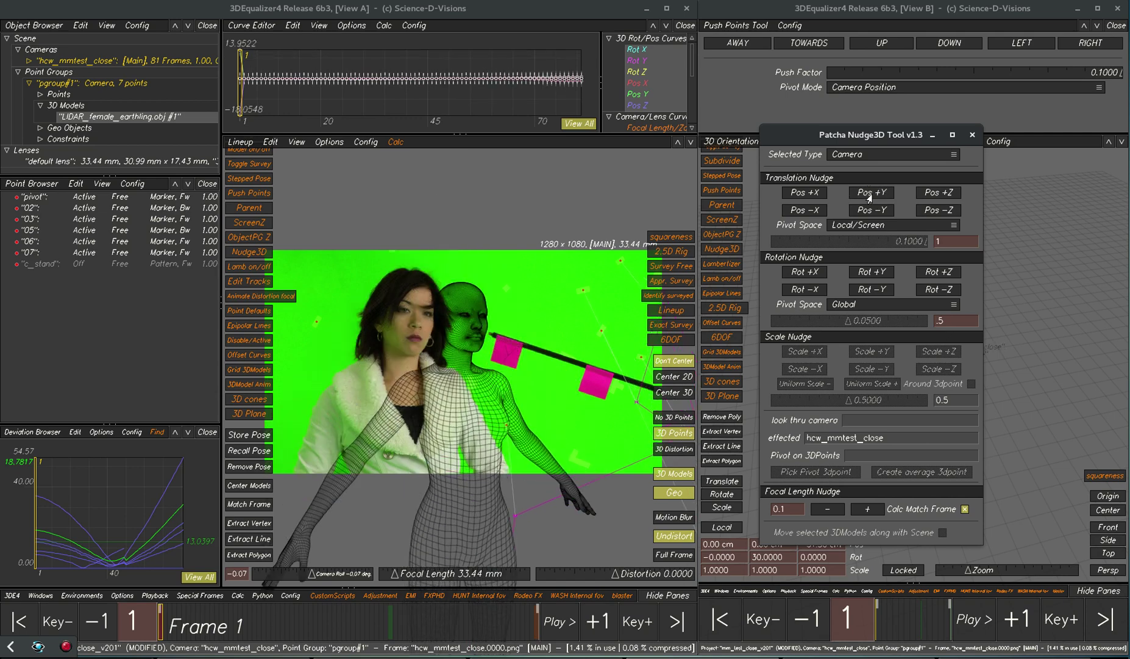
{"action": "left_click", "coordinate": [809, 194]}
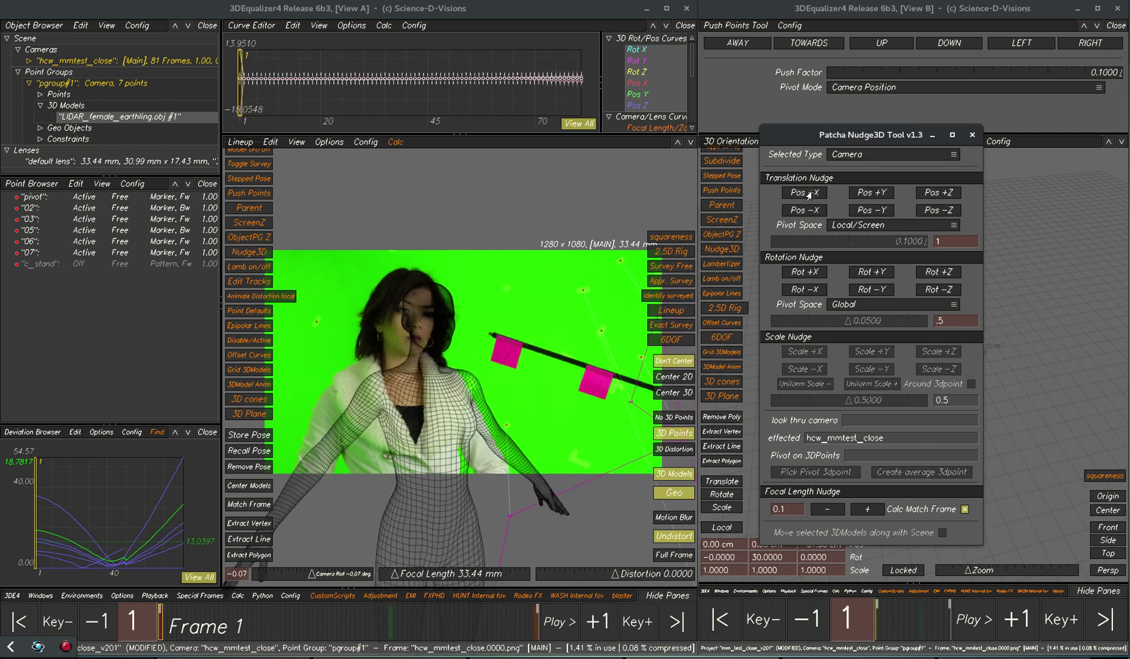
{"action": "left_click", "coordinate": [808, 194]}
Set the translation nudge amount to .1 and fine-tune the camera along X to centre the model's head on the woman's face
{"action": "double_click", "coordinate": [958, 243]}
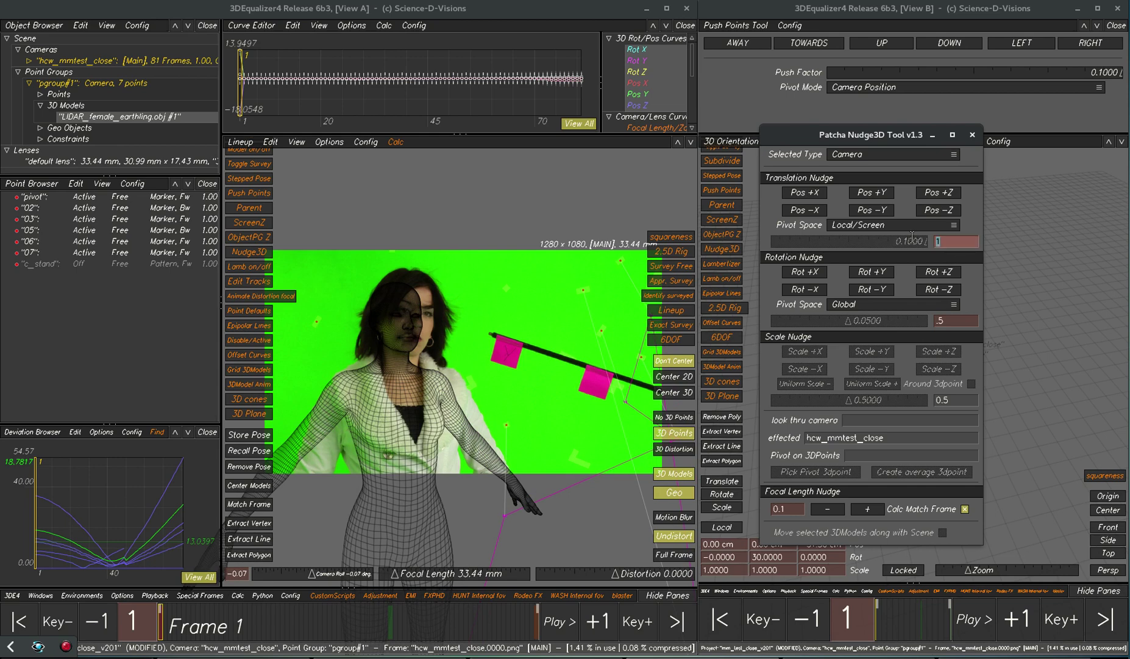
{"action": "type", "text": ".1"}
{"action": "key", "text": "Return"}
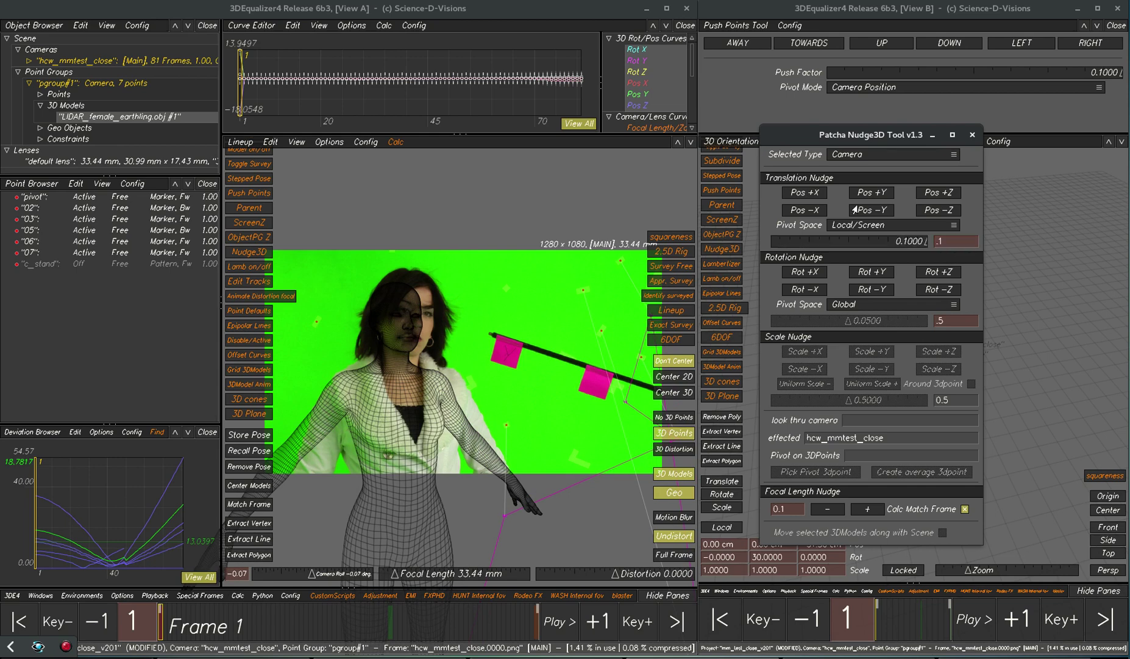
{"action": "left_click", "coordinate": [806, 194]}
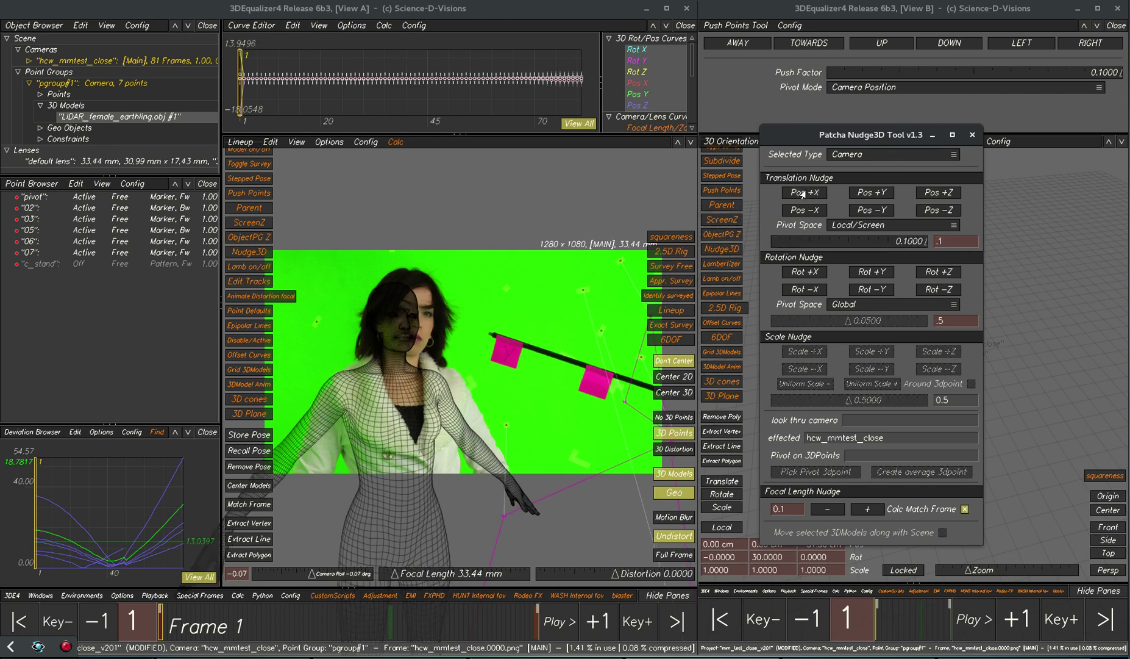
{"action": "left_click", "coordinate": [800, 209]}
{"action": "left_click", "coordinate": [800, 210]}
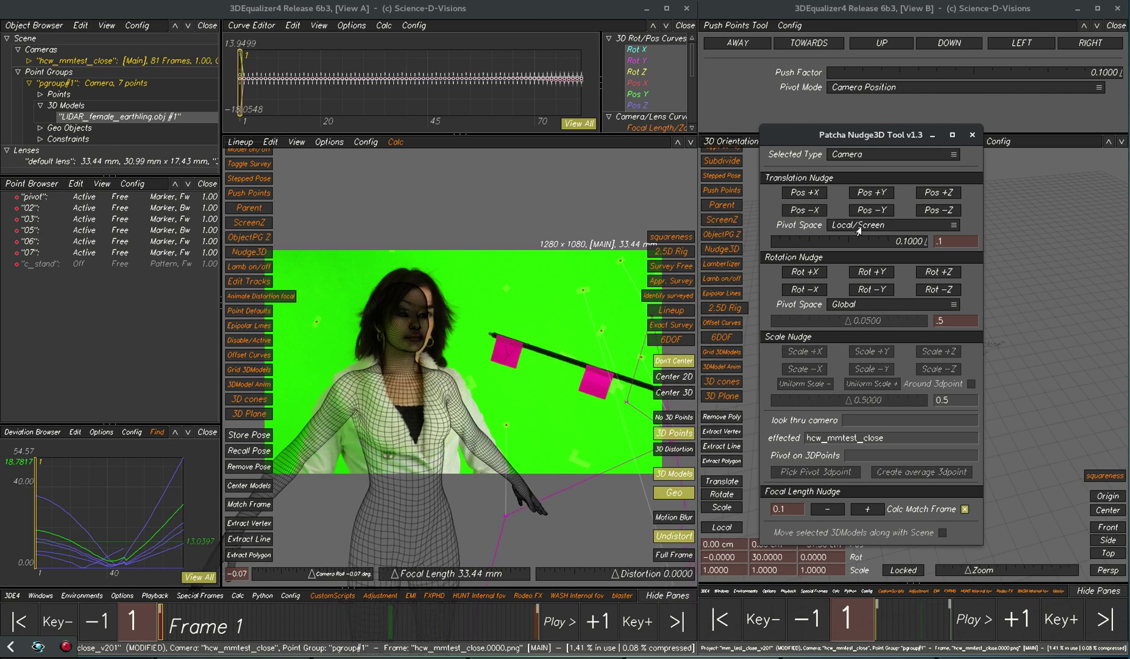
{"action": "left_click", "coordinate": [805, 195]}
{"action": "left_click", "coordinate": [805, 211]}
{"action": "left_click", "coordinate": [805, 210]}
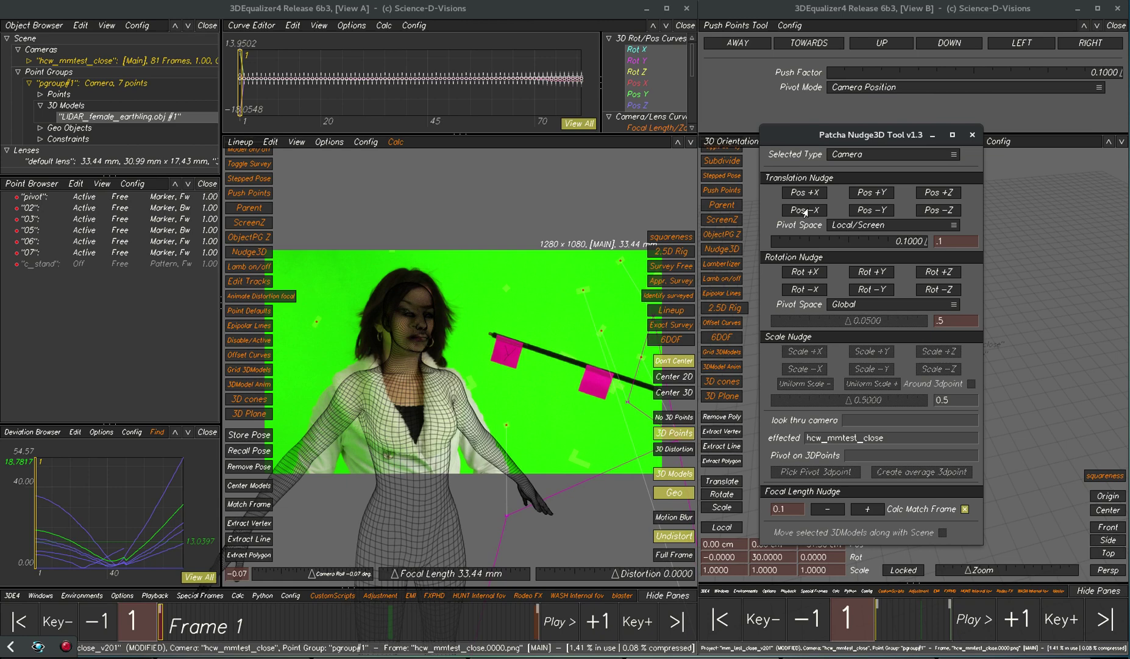
{"action": "left_click", "coordinate": [802, 196]}
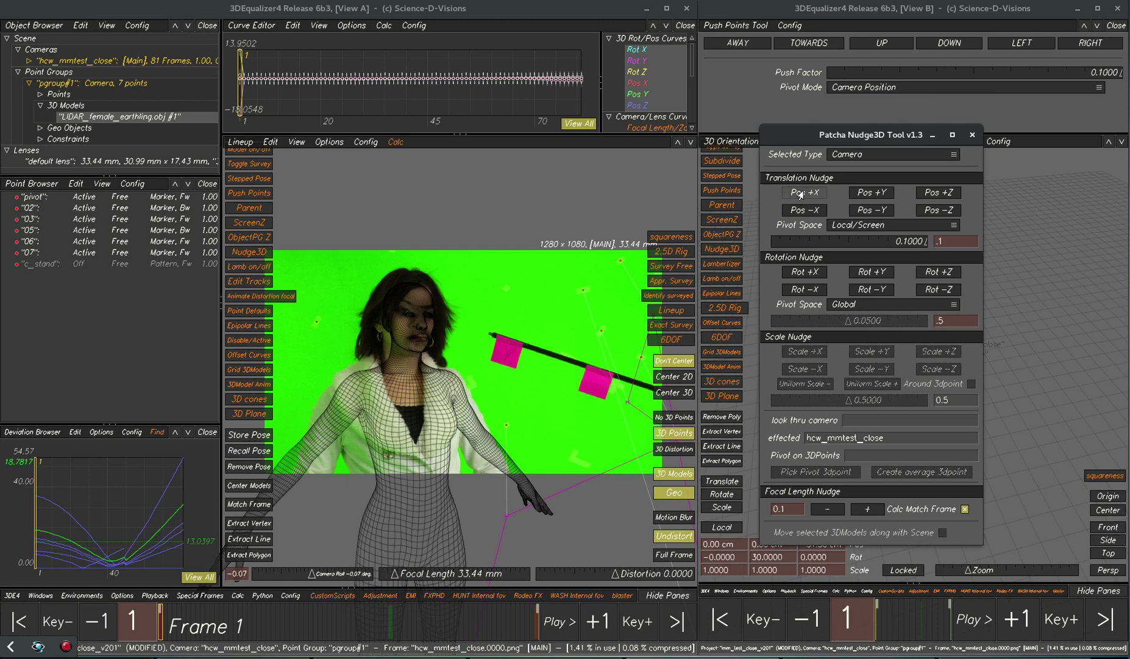
Fine-tune the camera along Z in .1 nudges to match the model's head size to the woman's
{"action": "left_click", "coordinate": [936, 193]}
{"action": "left_click", "coordinate": [936, 193]}
{"action": "left_click", "coordinate": [936, 210]}
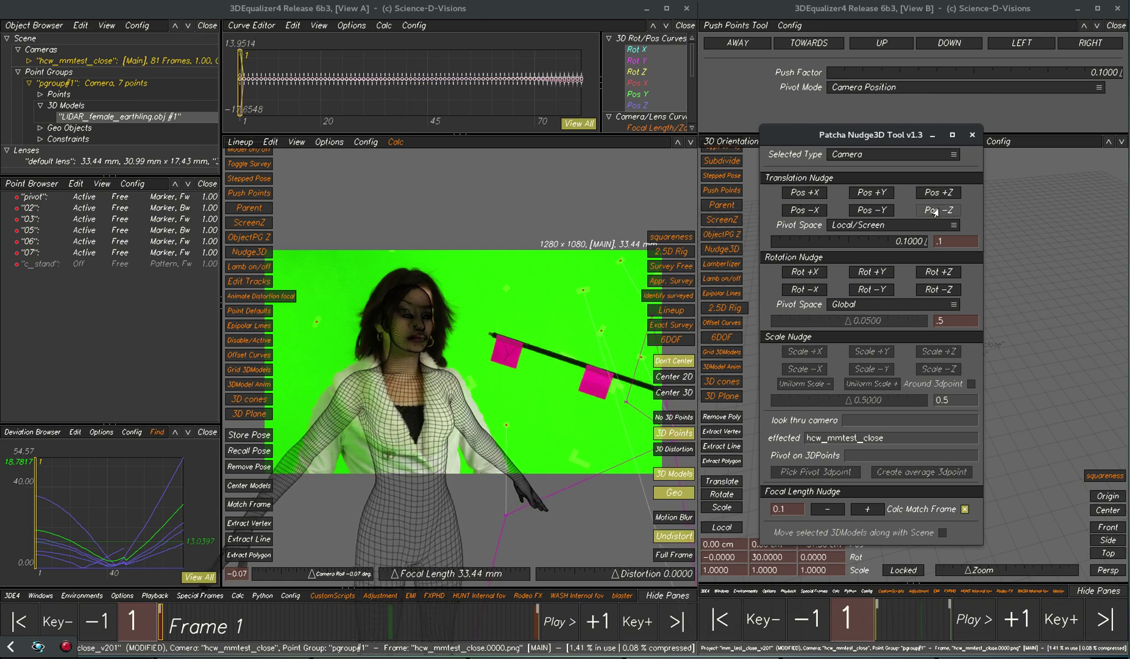
{"action": "left_click", "coordinate": [936, 211]}
{"action": "left_click", "coordinate": [936, 211]}
{"action": "left_click", "coordinate": [937, 211]}
{"action": "left_click", "coordinate": [936, 211]}
{"action": "left_click", "coordinate": [937, 211]}
{"action": "left_click", "coordinate": [937, 211]}
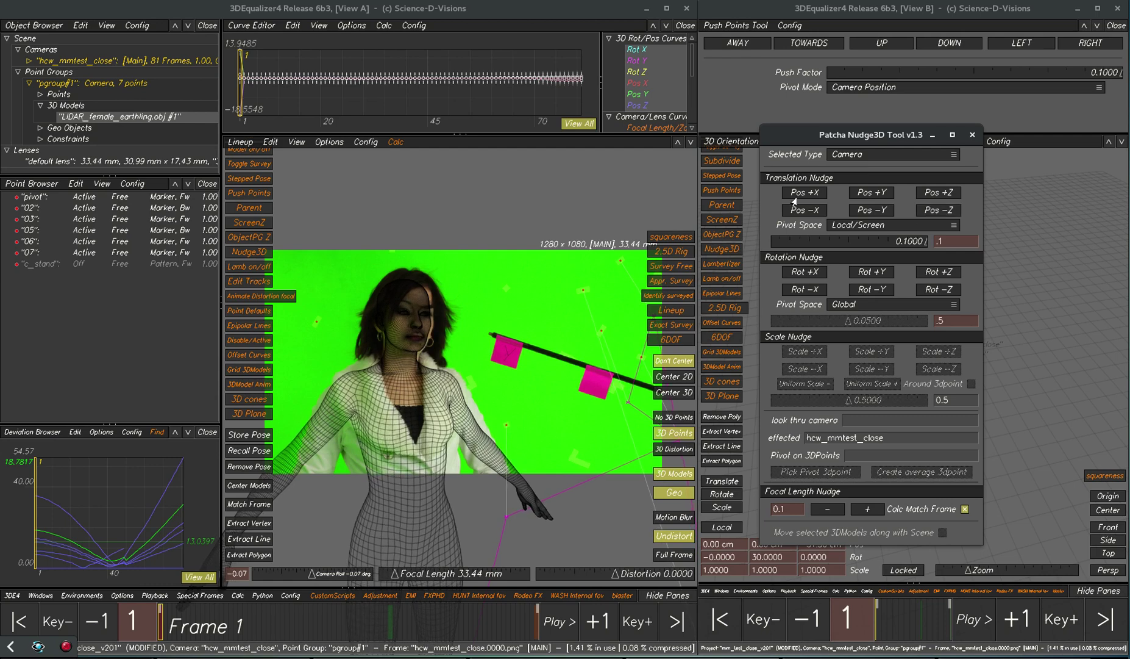
Fine-tune the camera along X in .1 nudges to line the model's head up with the woman's face, clearing the Nudge3D tool away
{"action": "left_click", "coordinate": [797, 195]}
{"action": "left_click", "coordinate": [802, 210]}
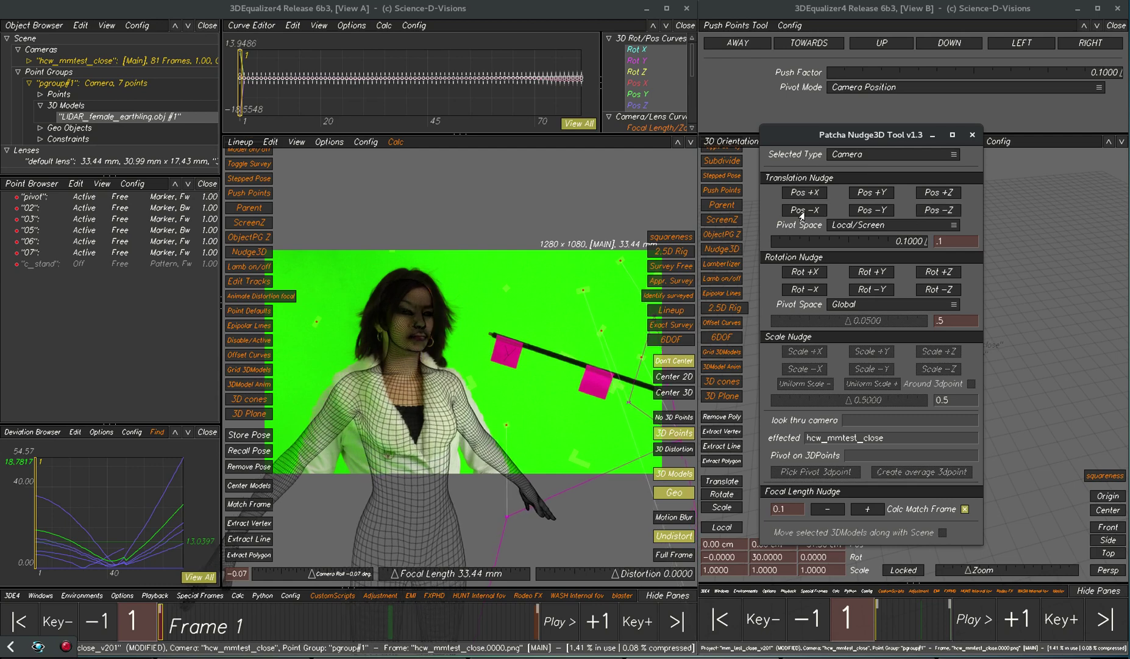
{"action": "right_click_drag", "start_coordinate": [411, 344], "coordinate": [432, 394]}
{"action": "left_click", "coordinate": [811, 210]}
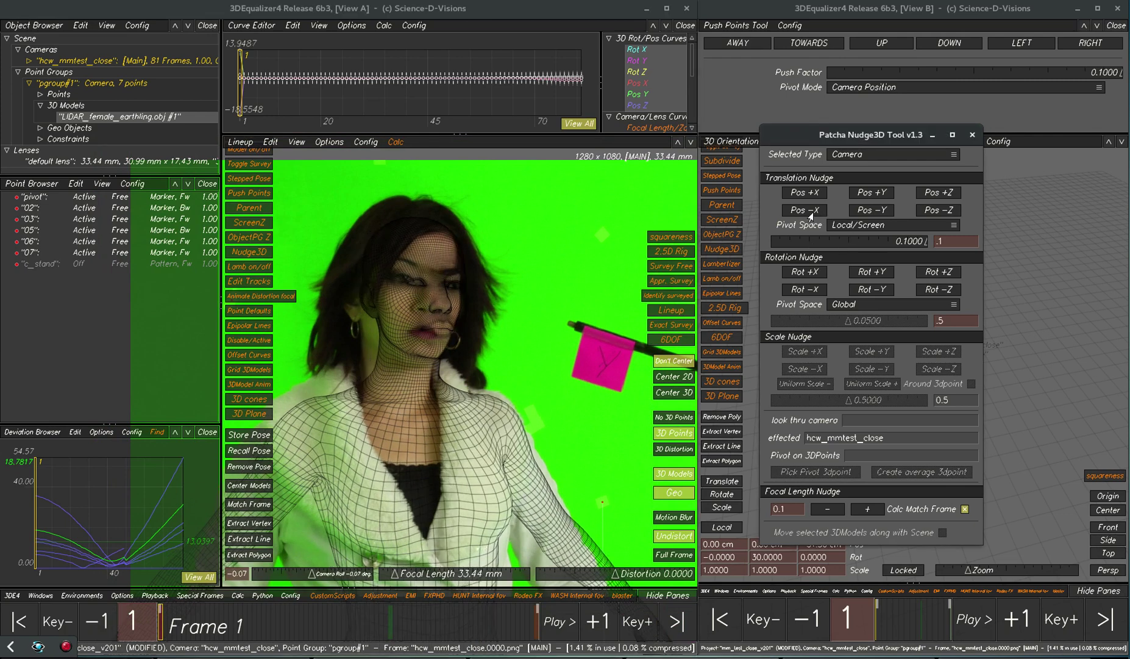
{"action": "left_click", "coordinate": [806, 197]}
{"action": "left_click", "coordinate": [805, 197]}
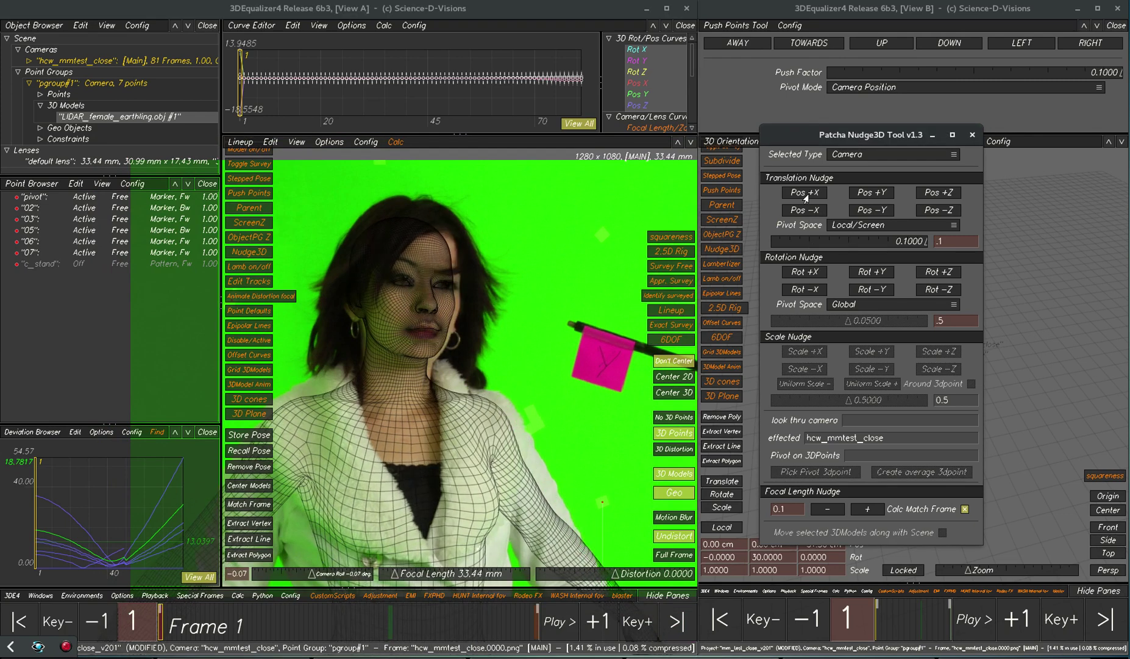
{"action": "scroll", "coordinate": [565, 319], "scroll_direction": "down", "scroll_amount": 3}
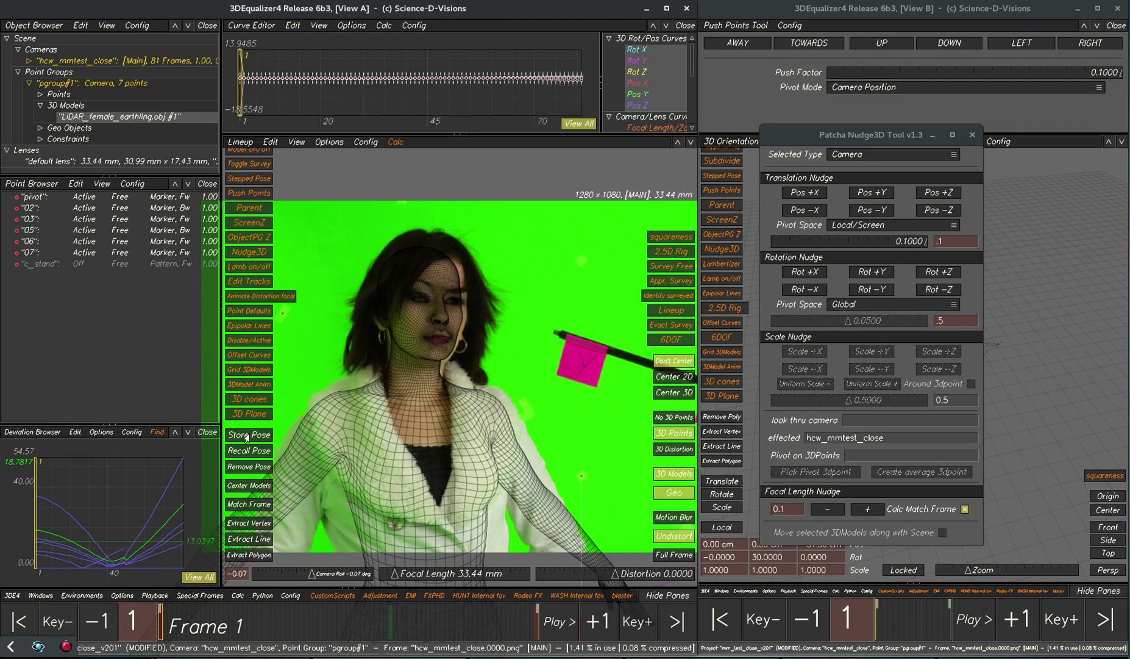
{"action": "scroll", "coordinate": [464, 419], "scroll_direction": "down", "scroll_amount": 4}
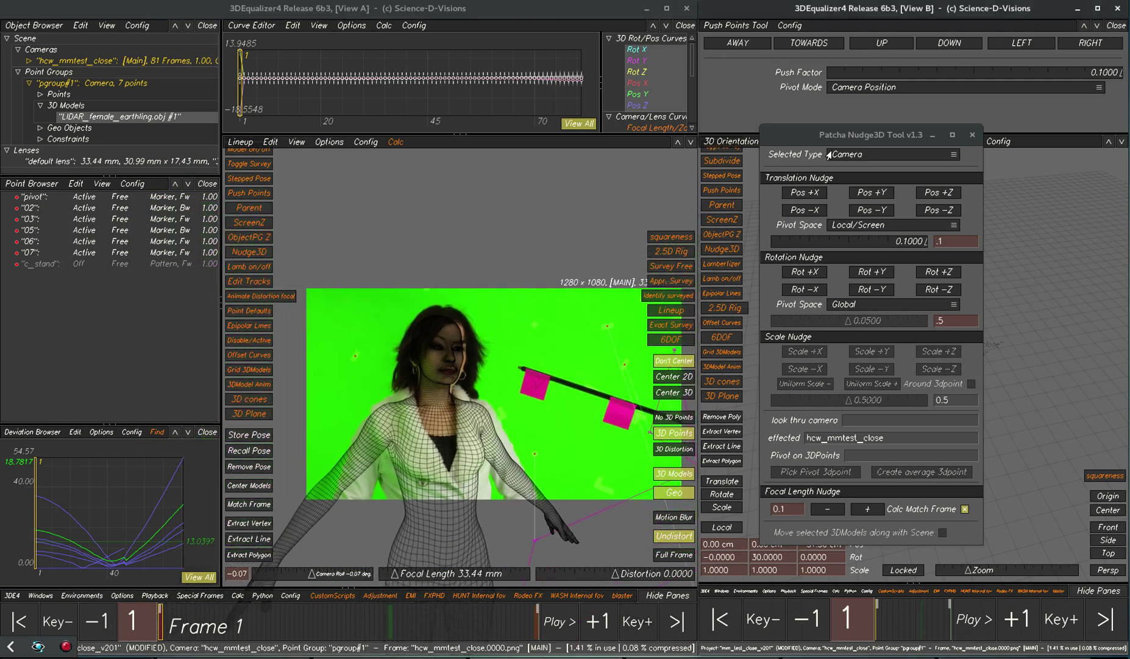
{"action": "left_click_drag", "start_coordinate": [837, 136], "coordinate": [1129, 136]}
{"action": "scroll", "coordinate": [919, 375], "scroll_direction": "down", "scroll_amount": 2}
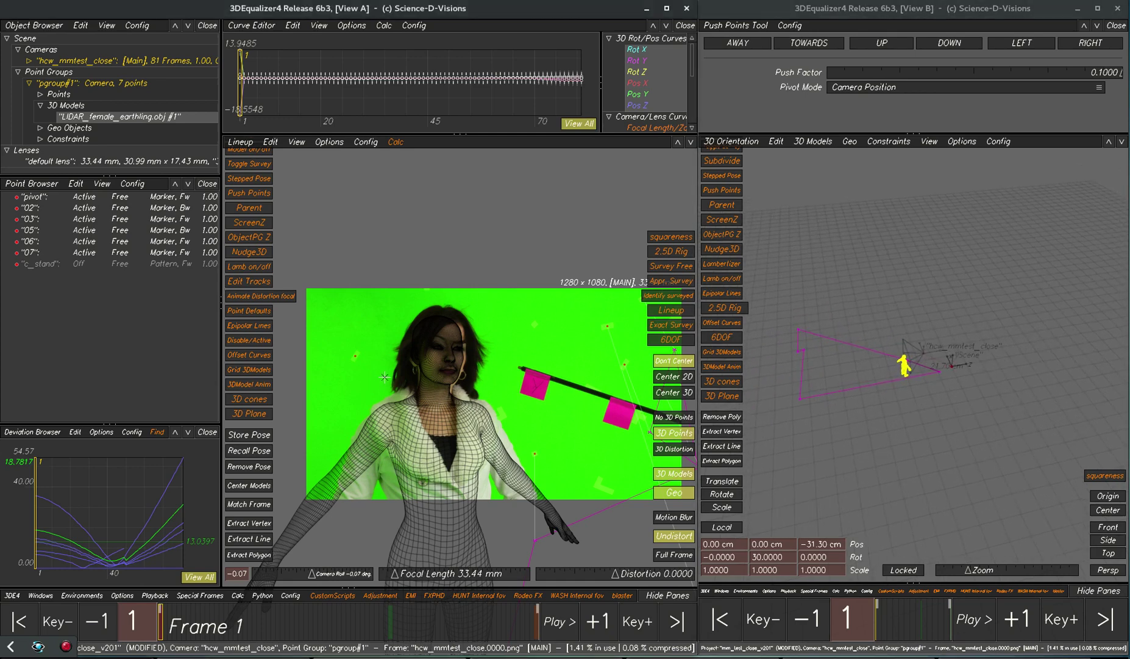
Review the channel settings for Calc LSF Current Point Group, closing it without using a result
{"action": "key", "text": "alt+l"}
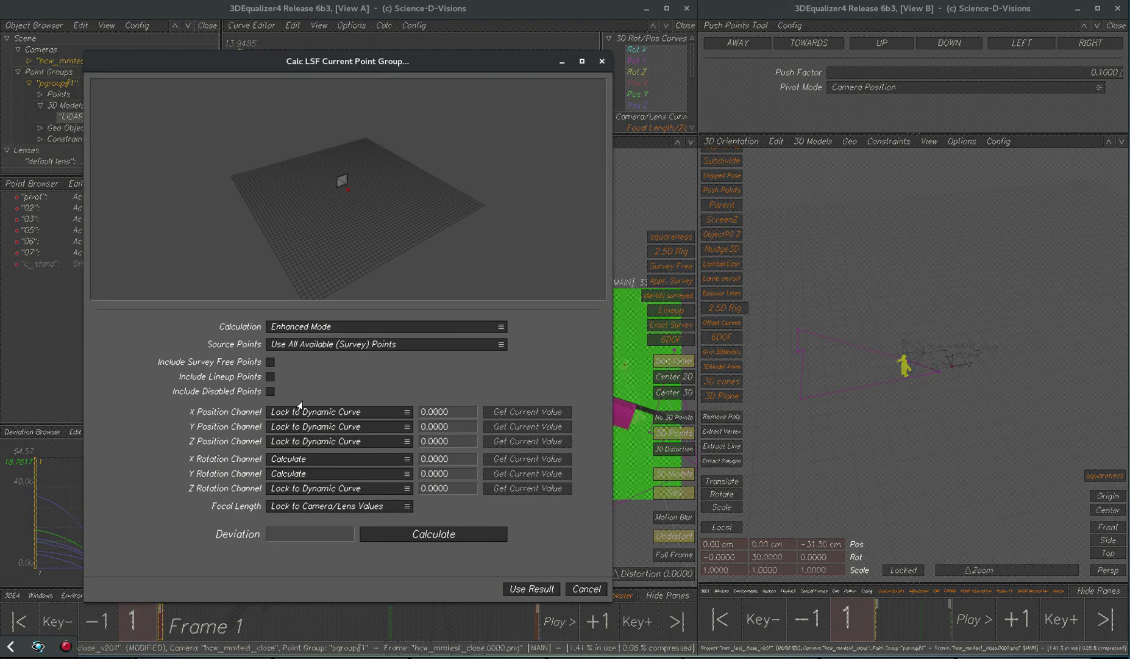
{"action": "left_click", "coordinate": [587, 589]}
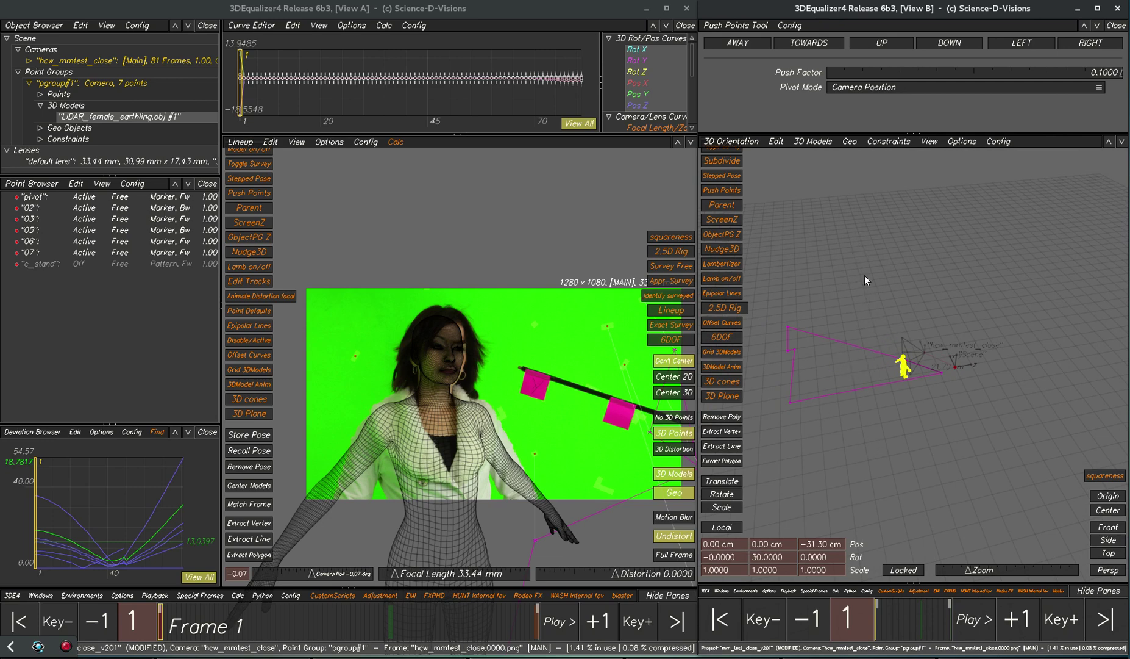
{"action": "left_click", "coordinate": [506, 324]}
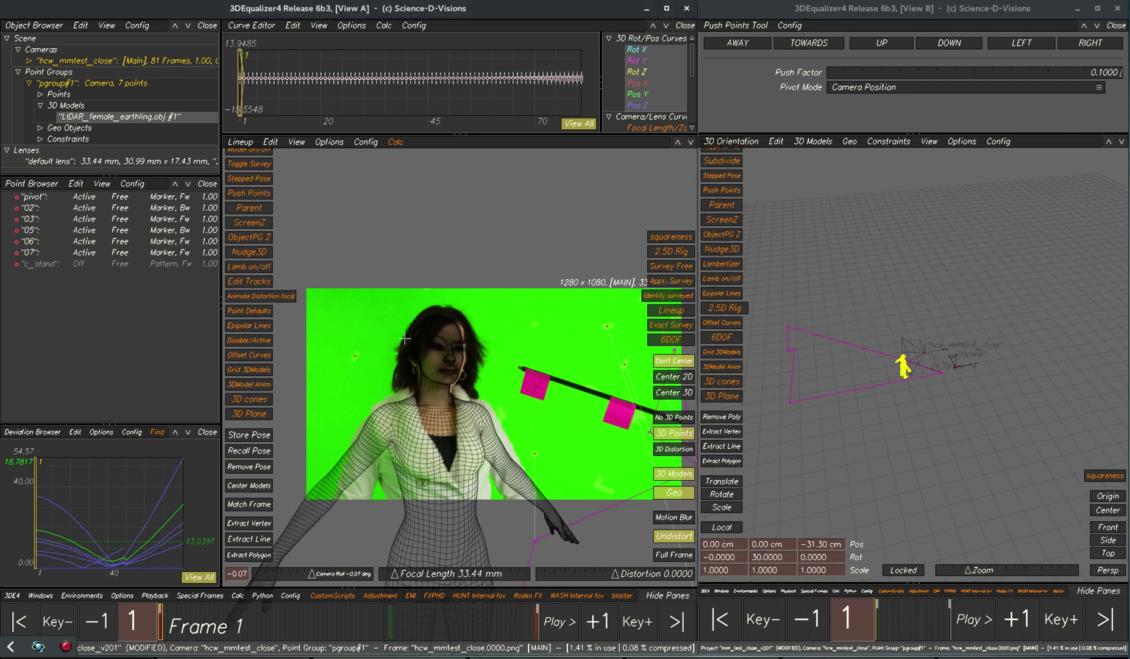
{"action": "left_click", "coordinate": [908, 398]}
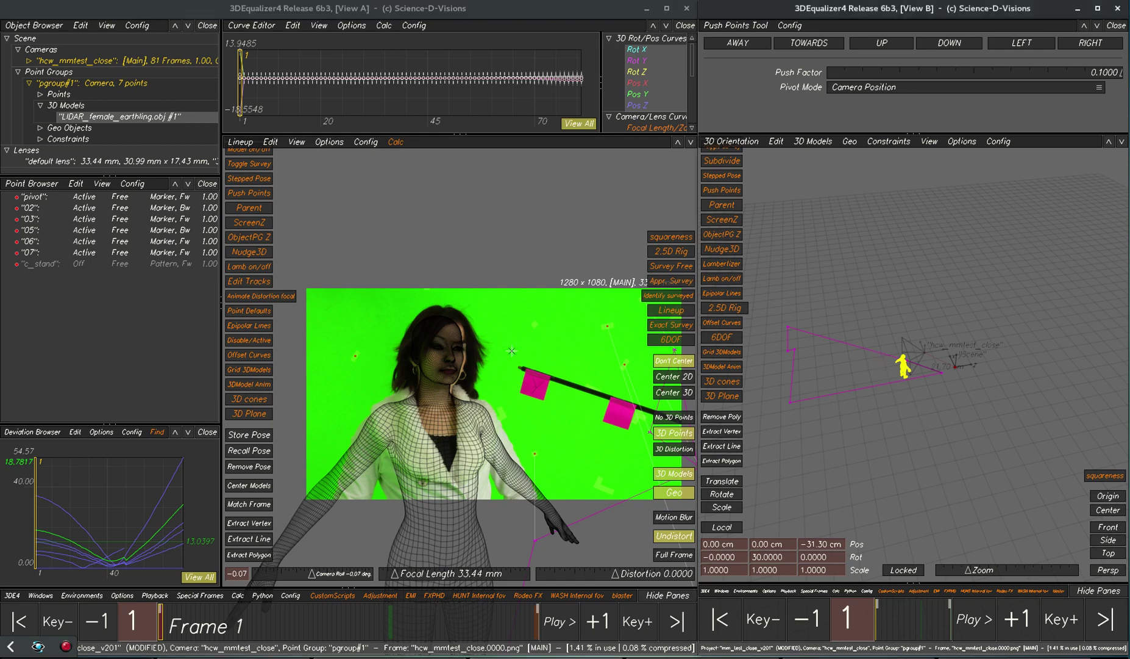
{"action": "left_click", "coordinate": [463, 179]}
Apply Reverse Reel in Points to all active points from pivot through 07
{"action": "left_click", "coordinate": [110, 197]}
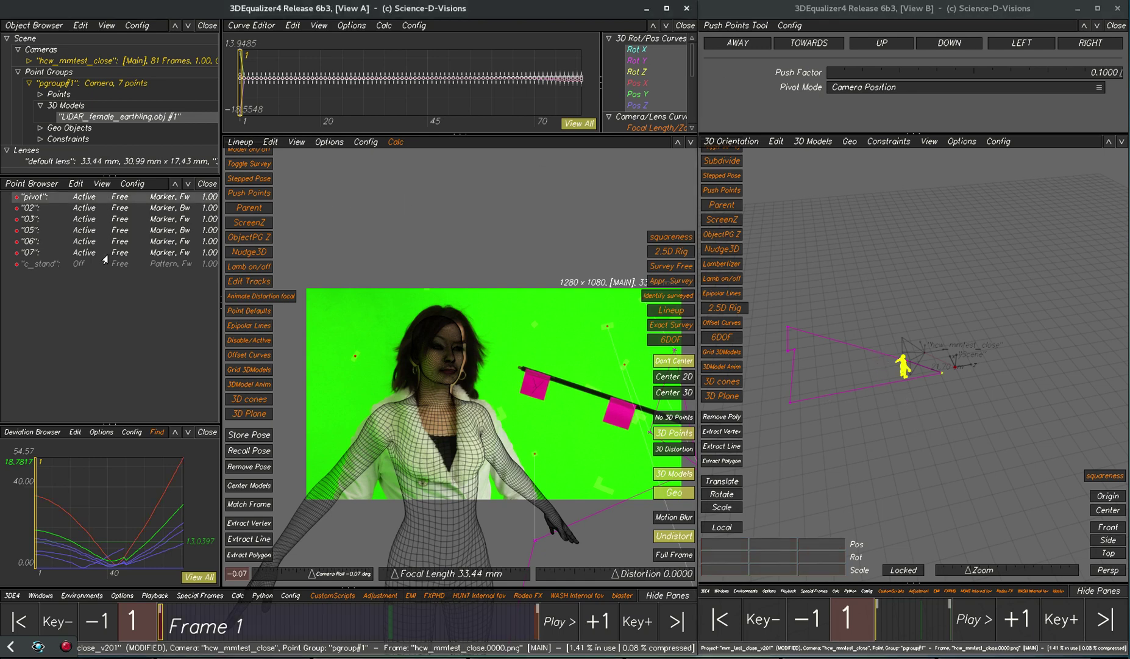
{"action": "left_click", "coordinate": [97, 253], "text": "shift"}
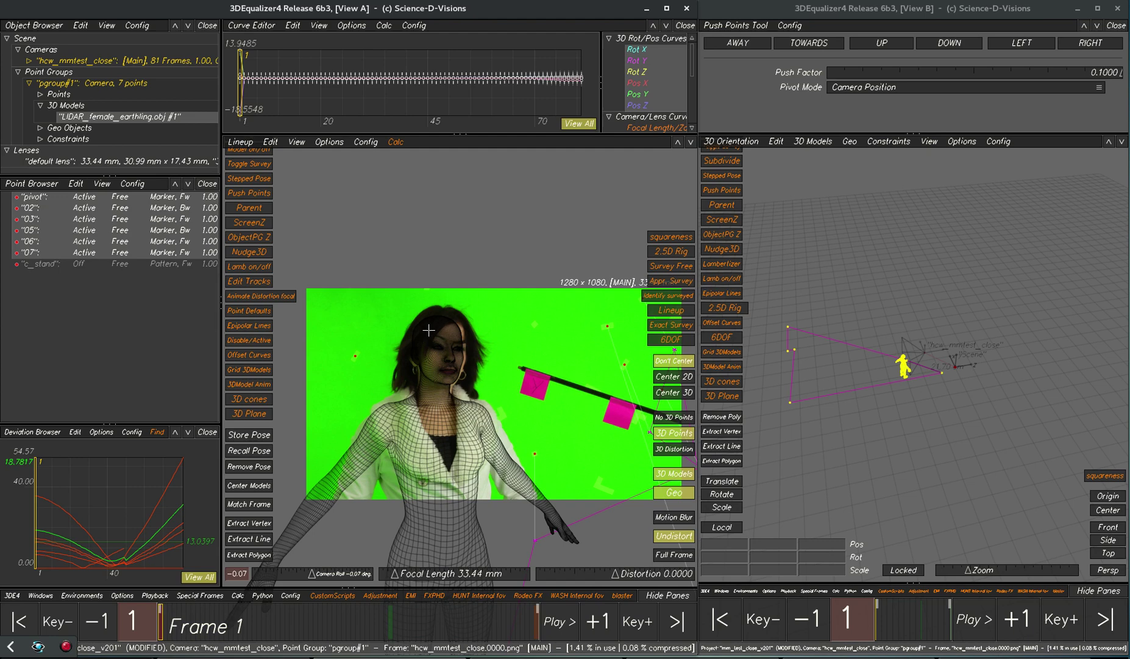
{"action": "left_click", "coordinate": [944, 393]}
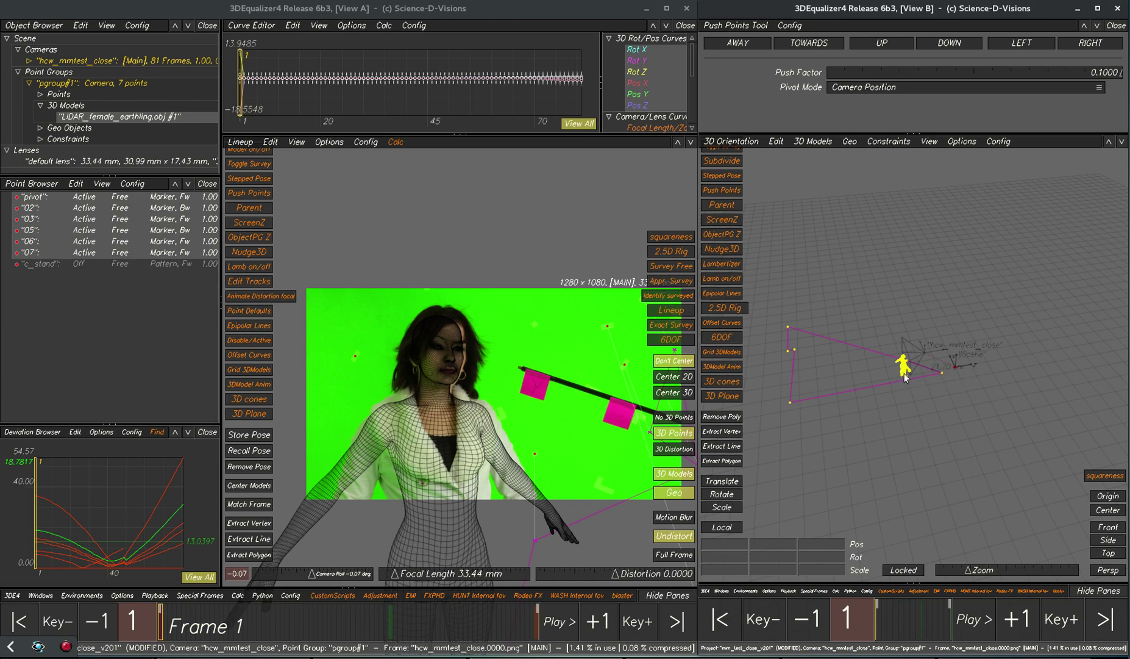
{"action": "left_click", "coordinate": [270, 144]}
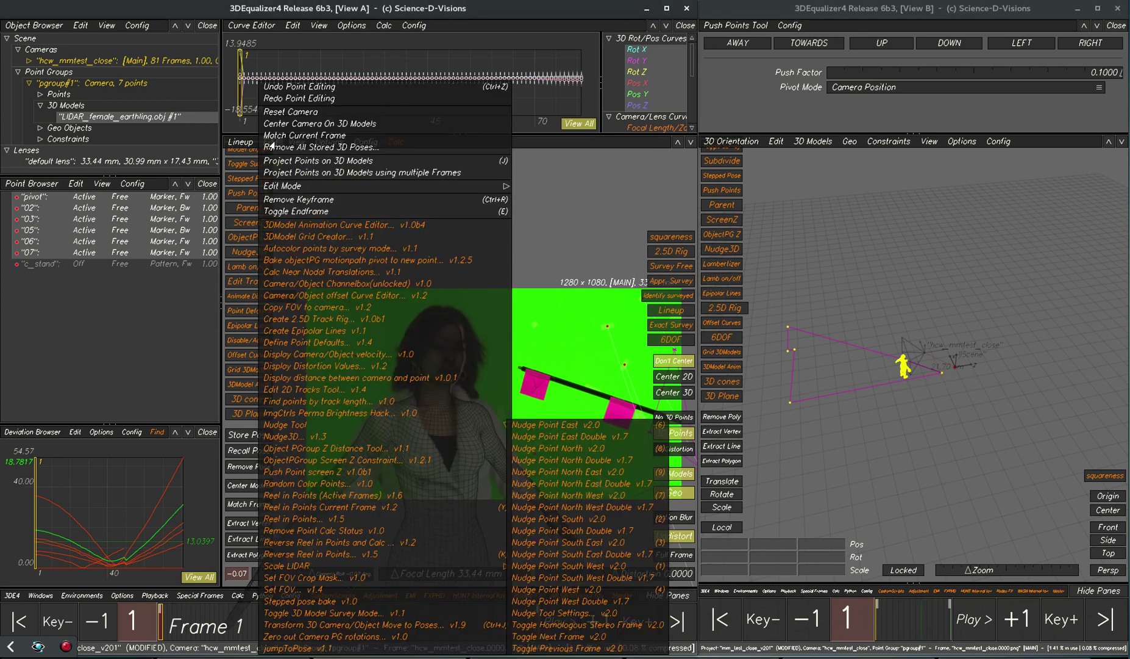
{"action": "left_click", "coordinate": [353, 551]}
{"action": "left_click", "coordinate": [457, 360]}
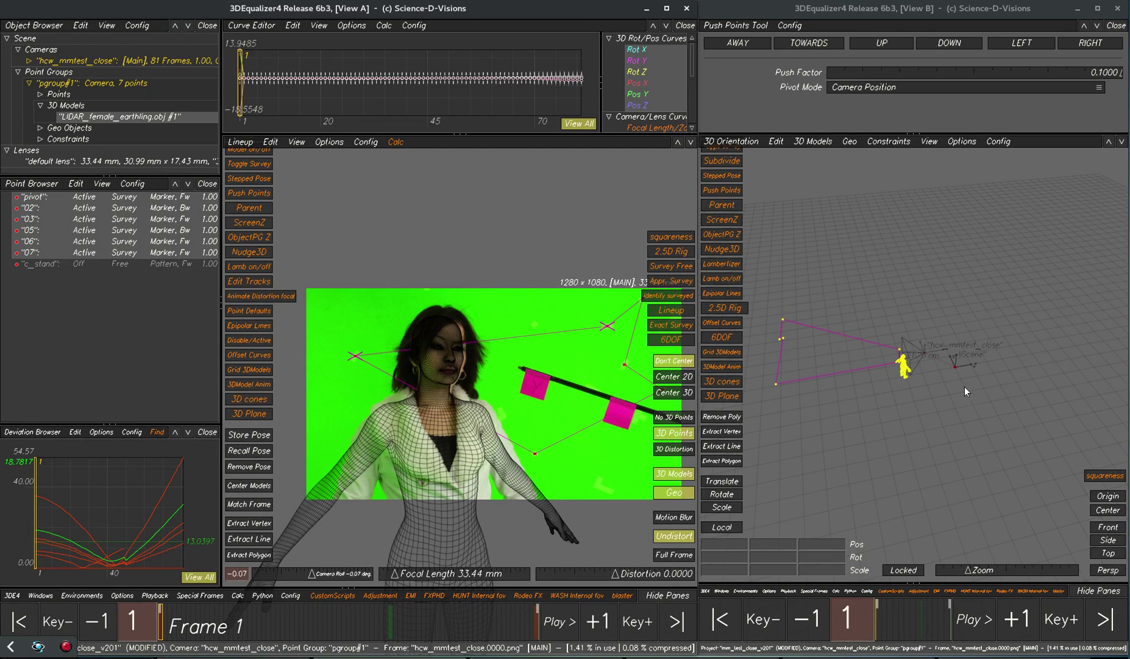
Push the pivot point away from the camera position twice with a push factor of 0.1000, placing it behind the body model
{"action": "scroll", "coordinate": [912, 362], "scroll_direction": "up", "scroll_amount": 3}
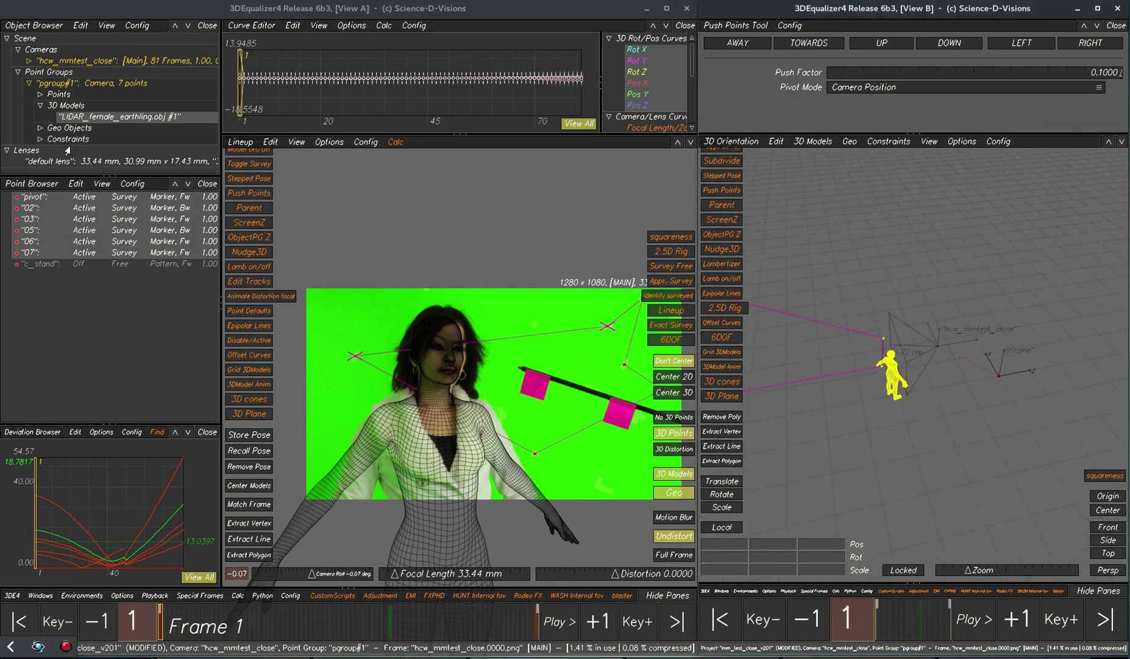
{"action": "left_click", "coordinate": [73, 197]}
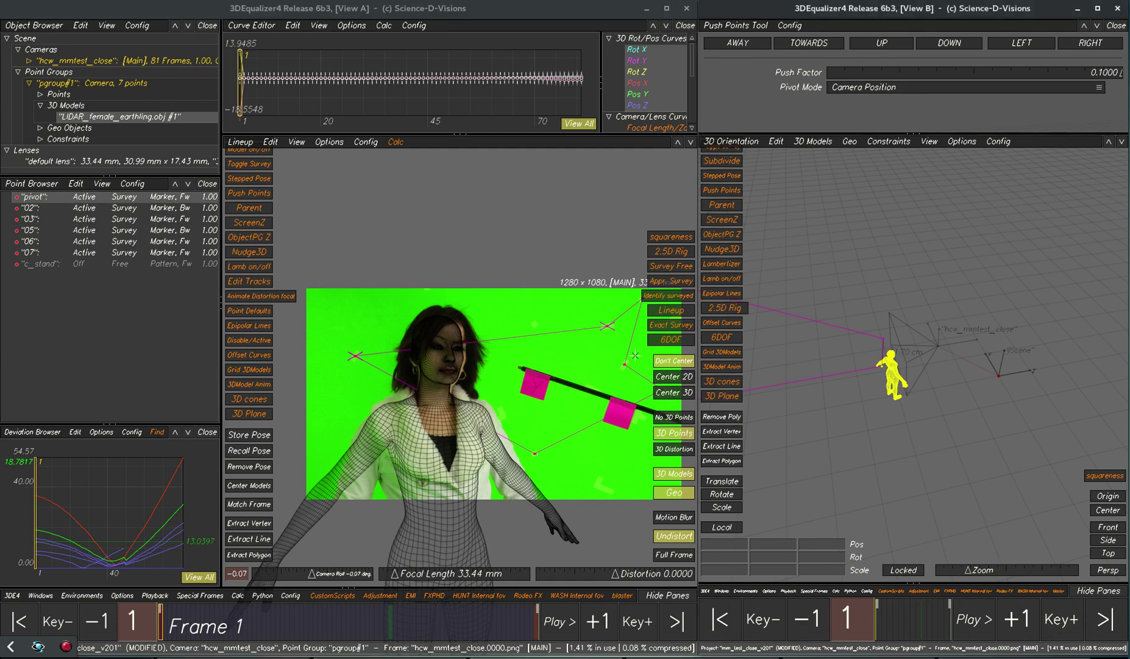
{"action": "left_click", "coordinate": [746, 44]}
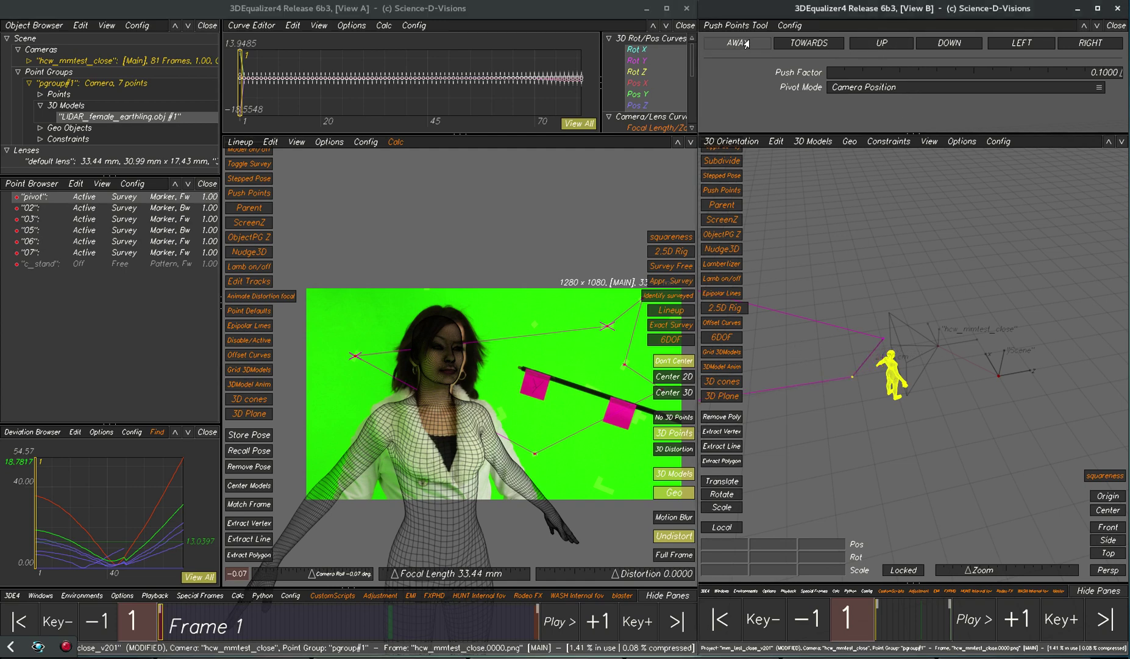
{"action": "left_click", "coordinate": [747, 44]}
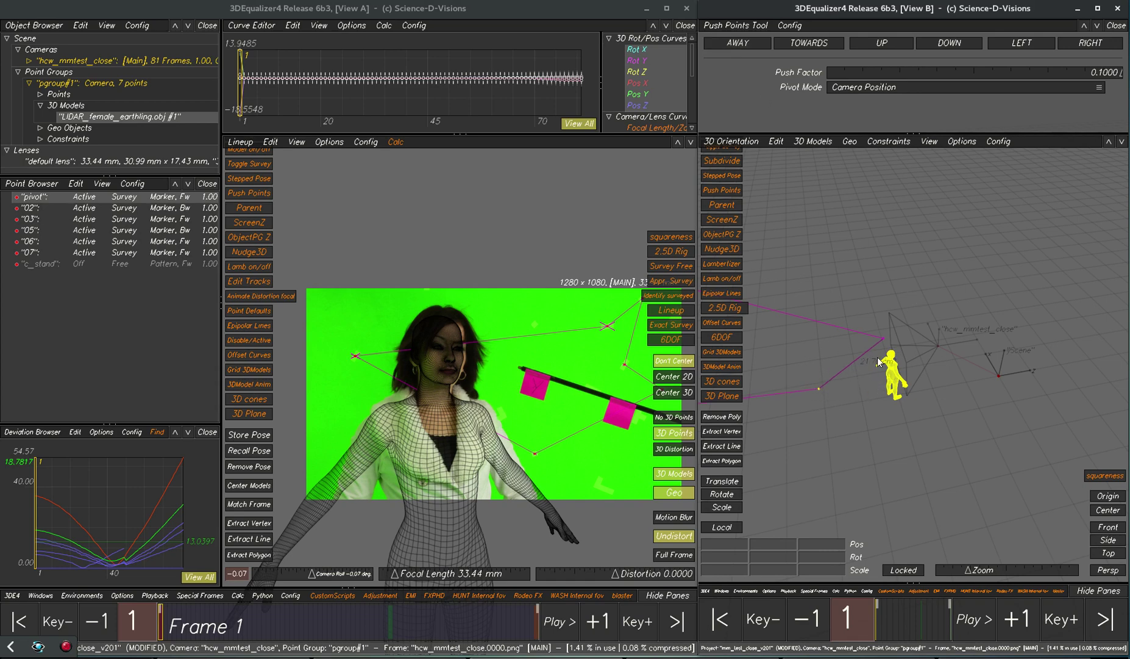
{"action": "right_click_drag", "start_coordinate": [926, 434], "coordinate": [900, 315]}
{"action": "right_click_drag", "start_coordinate": [904, 375], "coordinate": [906, 399]}
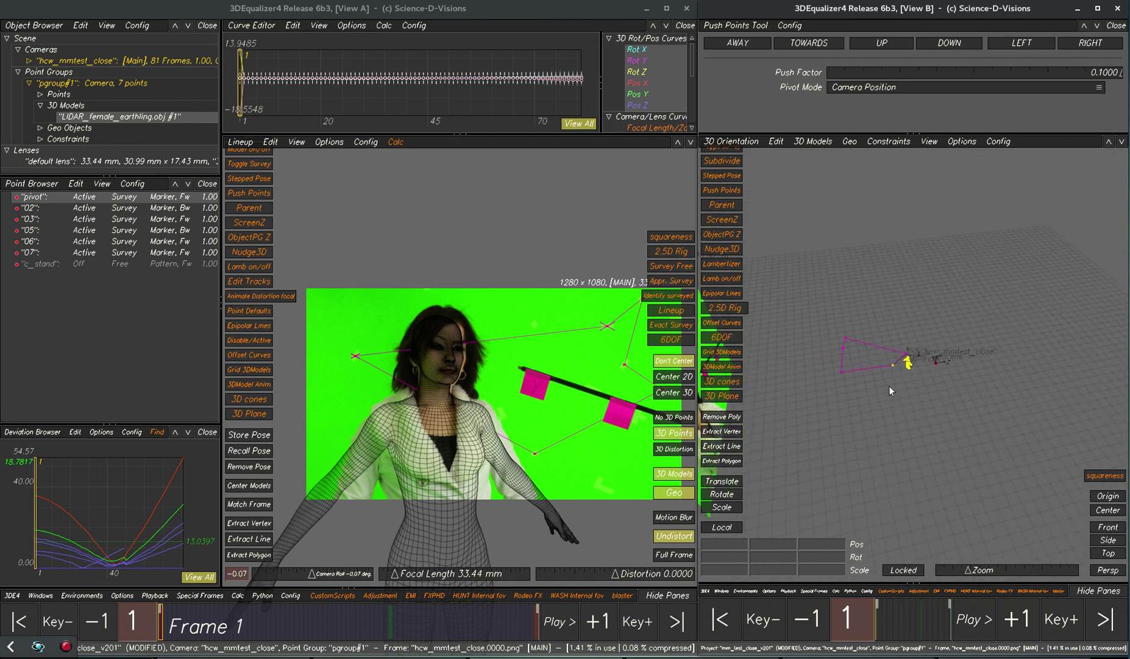
Set the Push Points pivot mode to Point Position with the pivot point as reference
{"action": "left_click", "coordinate": [866, 89]}
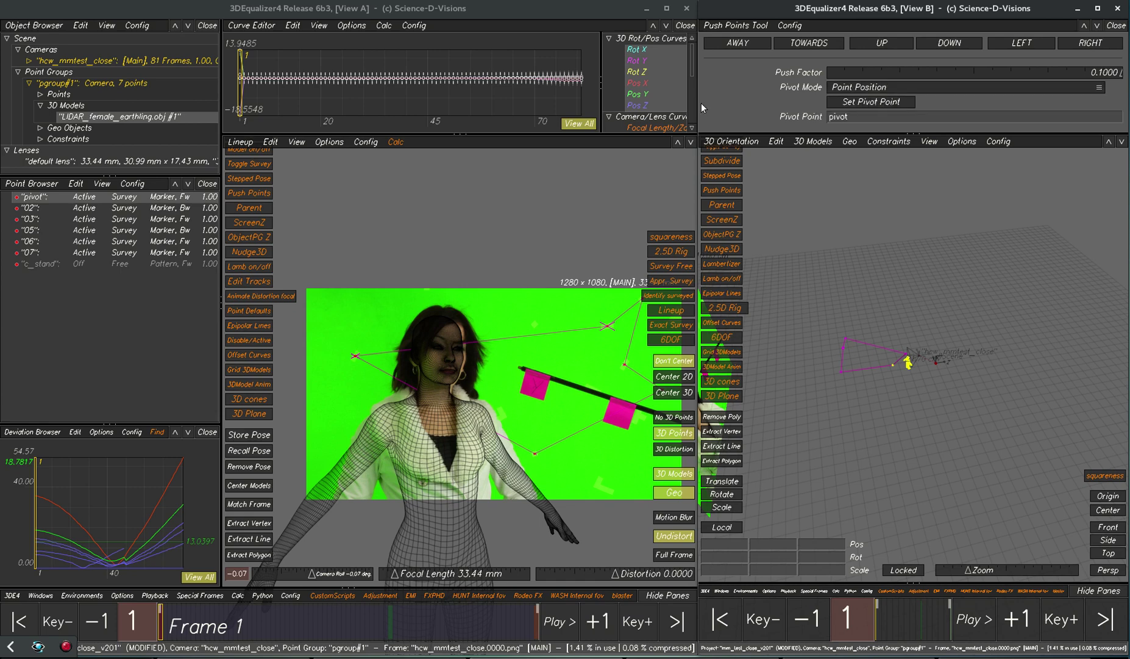
{"action": "left_click", "coordinate": [522, 311]}
{"action": "left_click", "coordinate": [848, 118]}
{"action": "left_click", "coordinate": [150, 284]}
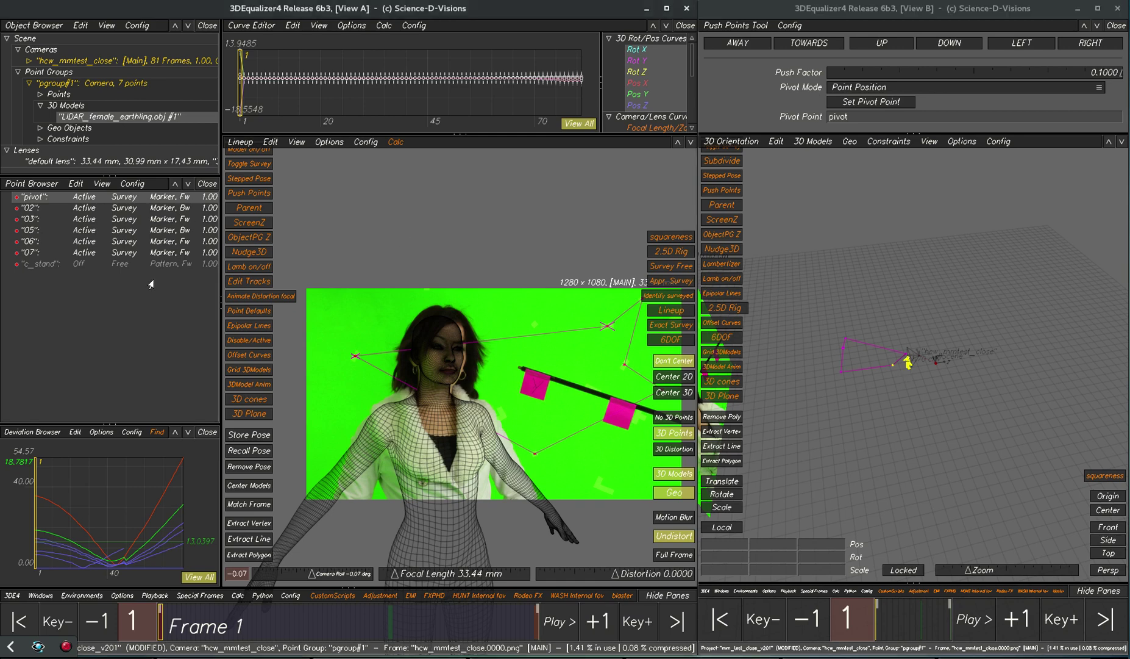
Push points 02 through 07 repeatedly towards the pivot with a factor of 0.1000 until they sit just behind the body model
{"action": "left_click", "coordinate": [122, 253]}
{"action": "left_click", "coordinate": [125, 209], "text": "shift"}
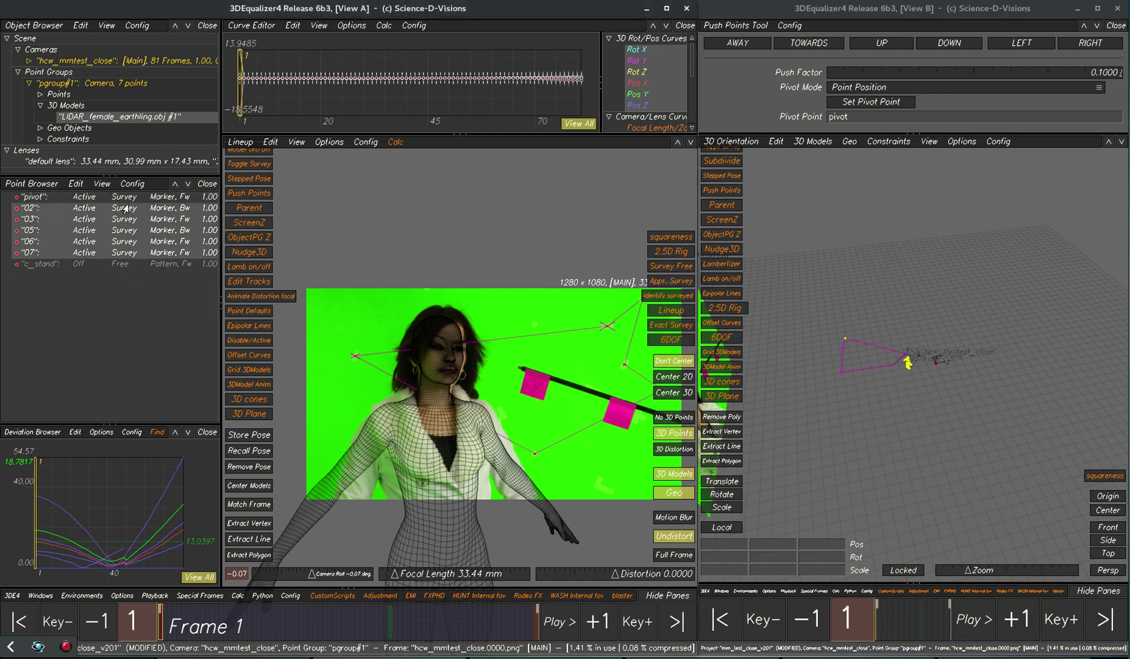
{"action": "left_click", "coordinate": [810, 43]}
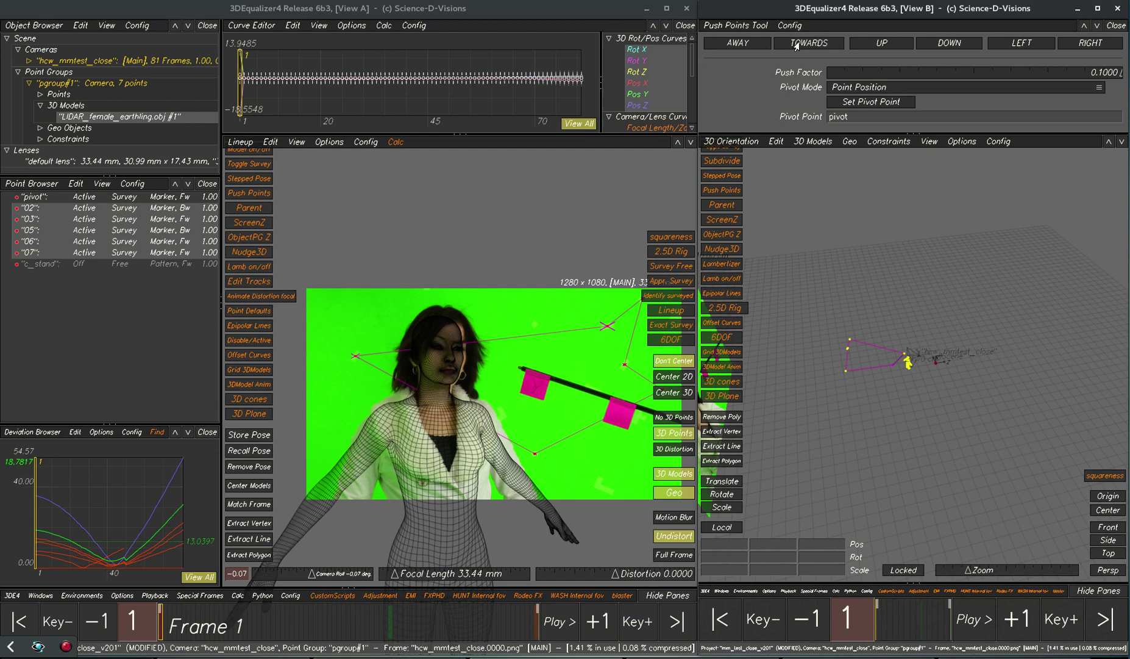
{"action": "left_click", "coordinate": [796, 44]}
{"action": "left_click", "coordinate": [797, 44]}
{"action": "left_click", "coordinate": [803, 44]}
{"action": "left_click", "coordinate": [804, 46]}
{"action": "left_click", "coordinate": [804, 46]}
{"action": "left_click", "coordinate": [805, 45]}
{"action": "left_click", "coordinate": [804, 45]}
{"action": "left_click", "coordinate": [804, 46]}
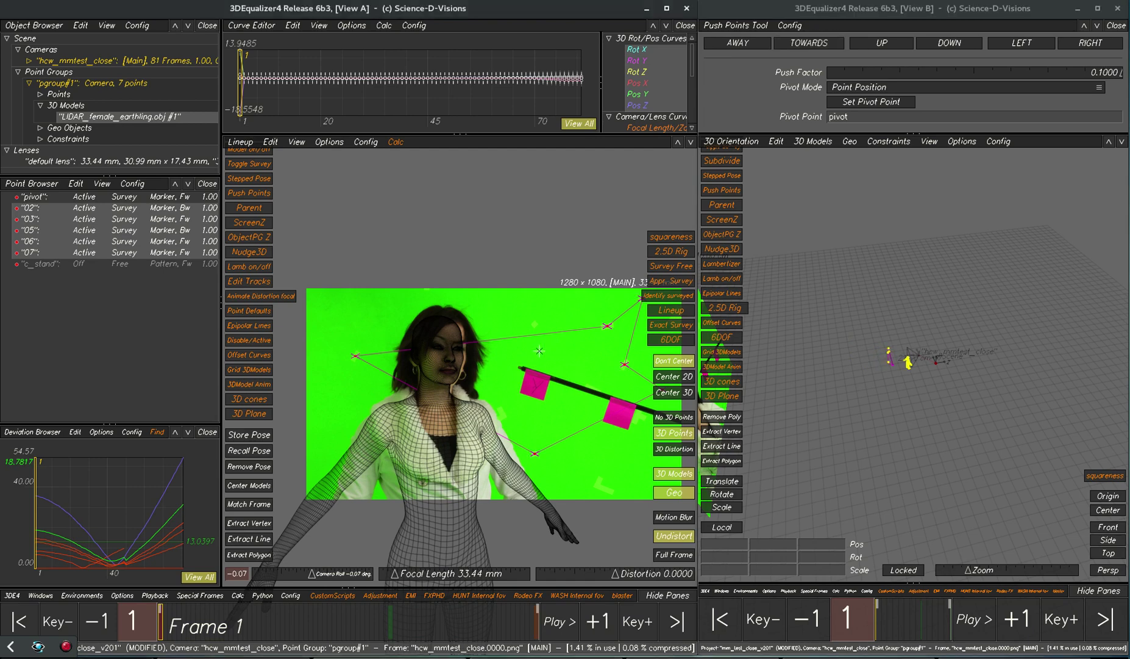
{"action": "scroll", "coordinate": [512, 390], "scroll_direction": "down", "scroll_amount": 2}
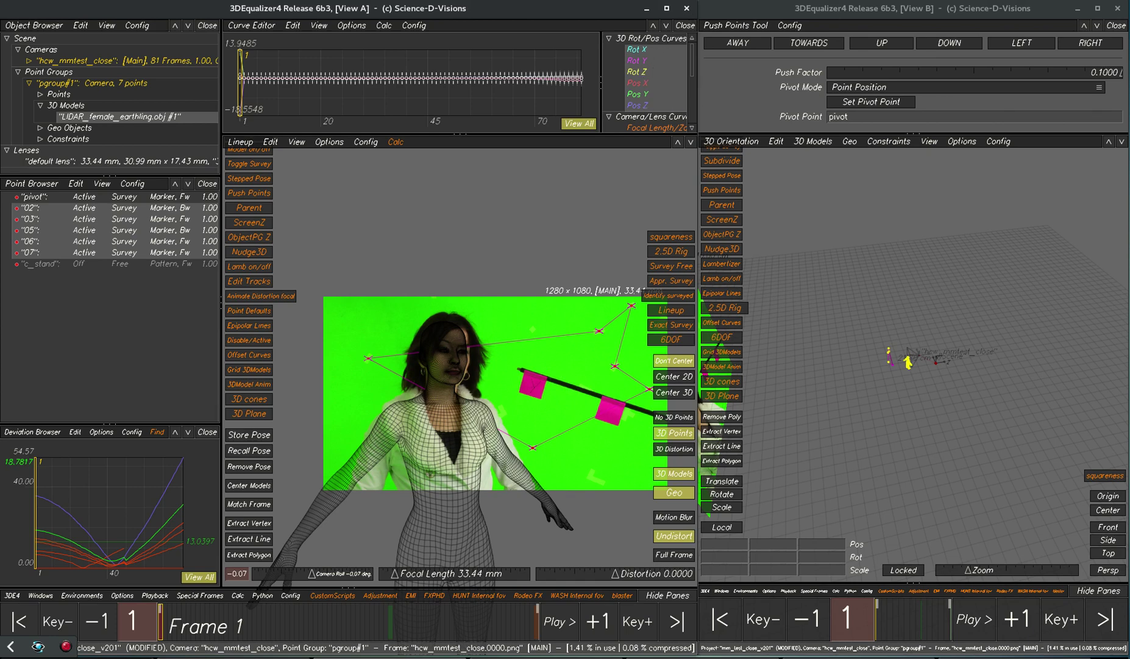
Examine the camera's Rot X, Rot Y and Rot Z curves and the Calc LSF Current Point Group channel settings
{"action": "left_click_drag", "start_coordinate": [865, 150], "coordinate": [1129, 135]}
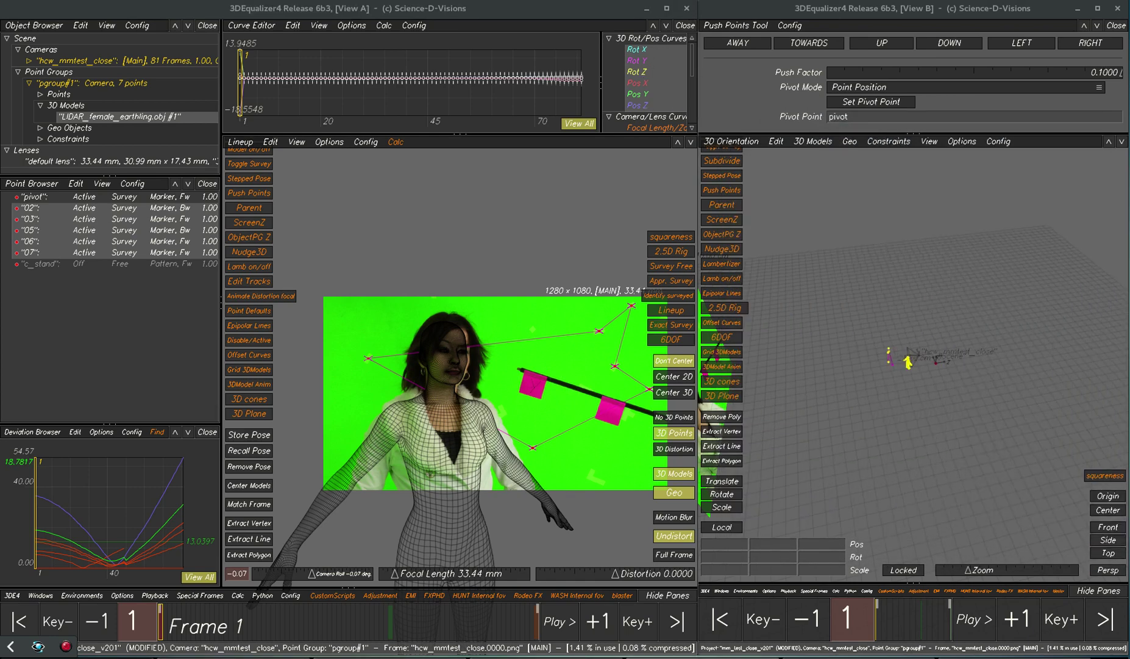
{"action": "left_click", "coordinate": [637, 50]}
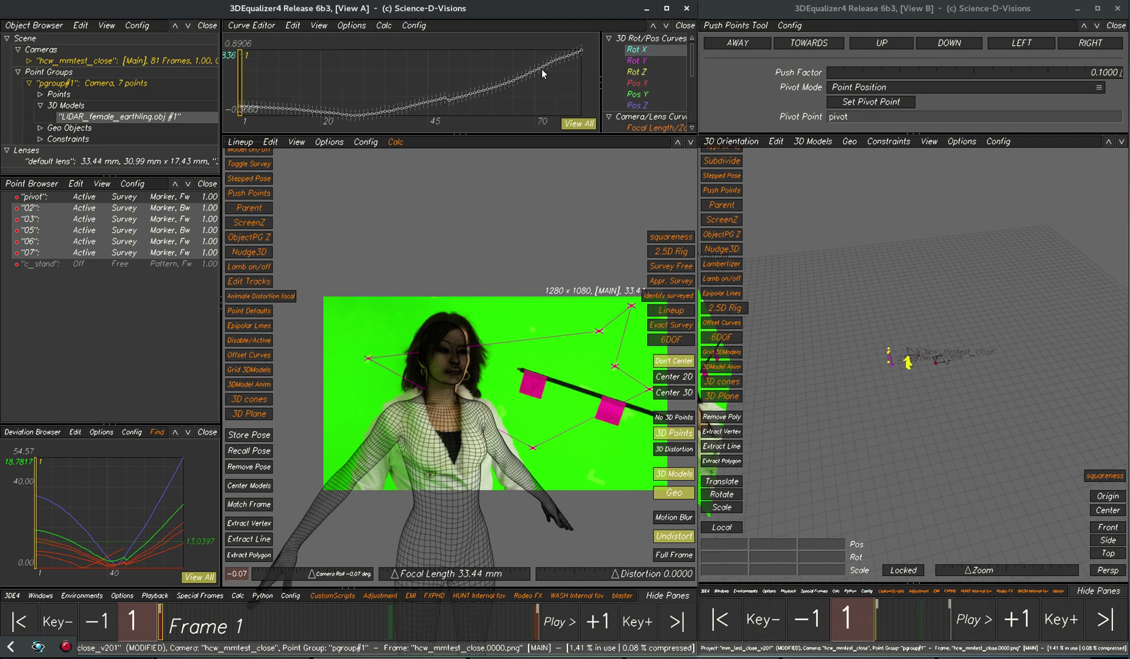
{"action": "left_click", "coordinate": [638, 61]}
{"action": "left_click", "coordinate": [639, 73]}
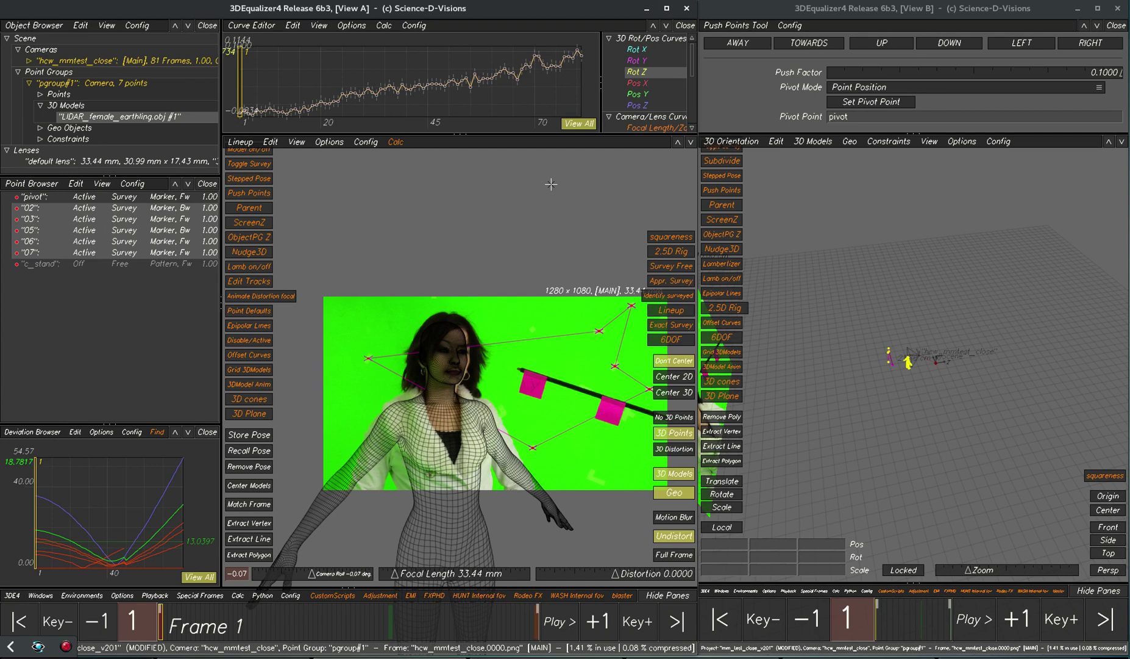
{"action": "key", "text": "alt+l"}
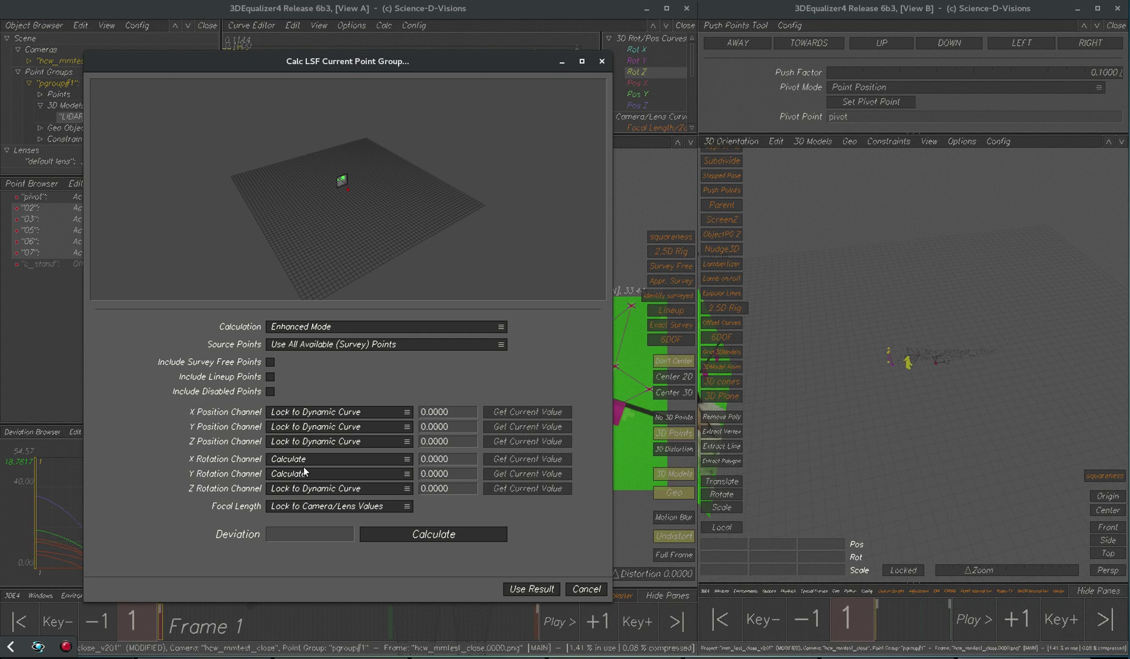
{"action": "left_click", "coordinate": [585, 589]}
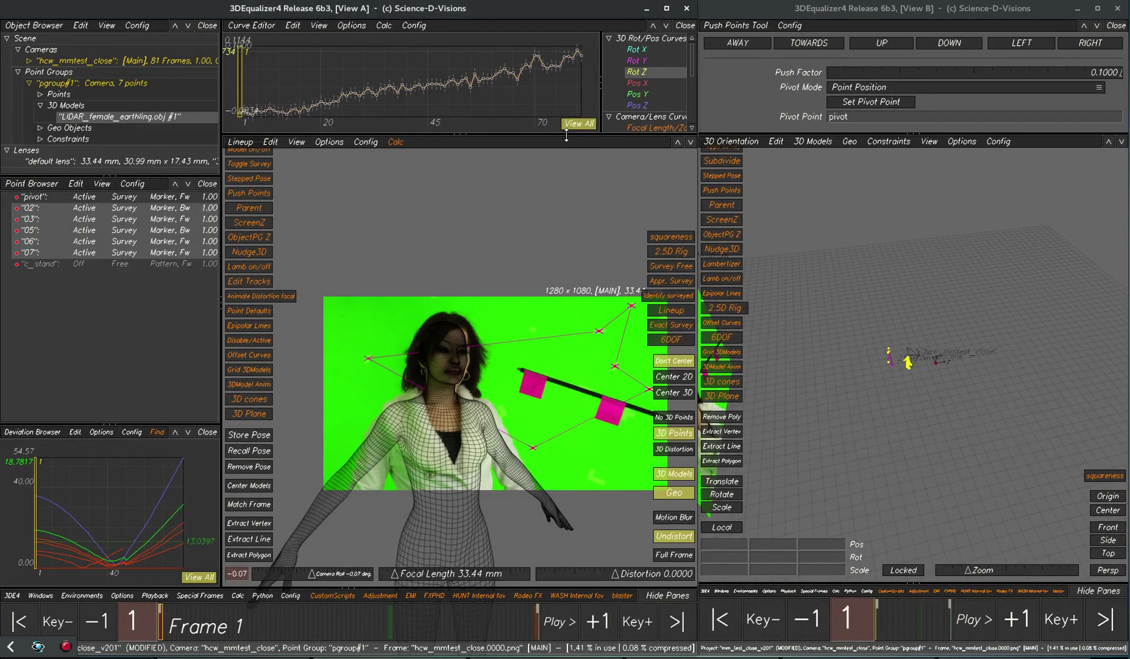
Delete all camera rotation and position keys after frame 1, and scrub to frame 81
{"action": "left_click", "coordinate": [633, 52]}
{"action": "left_click", "coordinate": [633, 107], "text": "shift"}
{"action": "right_click_drag", "start_coordinate": [519, 106], "coordinate": [470, 74]}
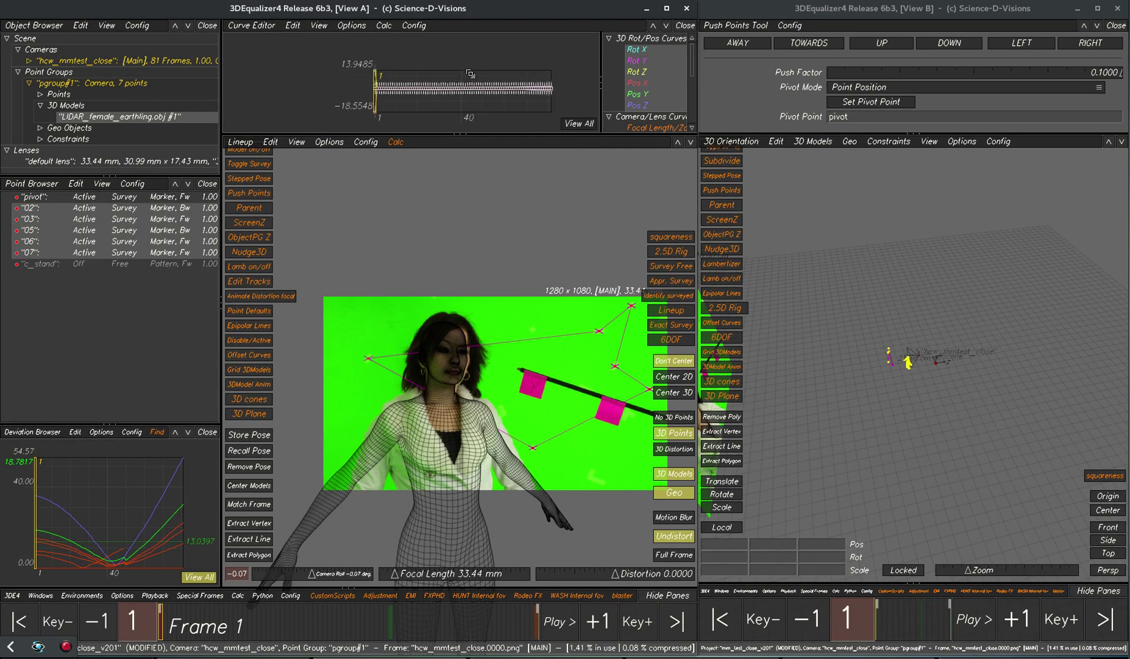
{"action": "left_click_drag", "start_coordinate": [568, 38], "coordinate": [387, 127]}
{"action": "middle_click_drag", "start_coordinate": [398, 87], "coordinate": [525, 97]}
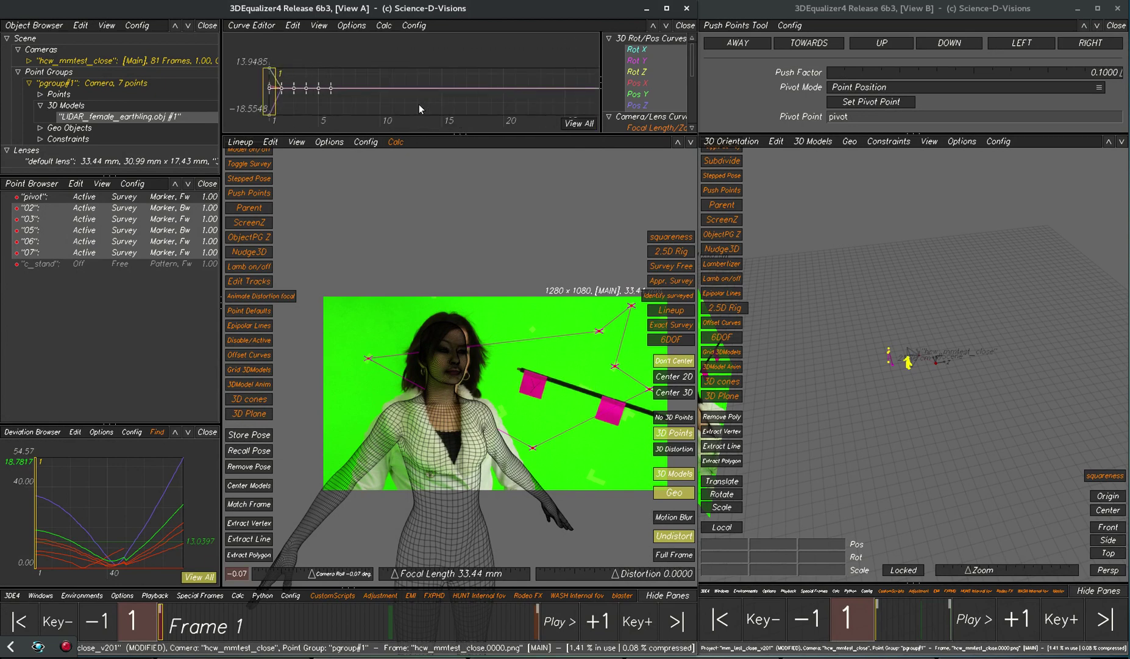
{"action": "left_click_drag", "start_coordinate": [419, 105], "coordinate": [277, 56]}
{"action": "key", "text": "Delete"}
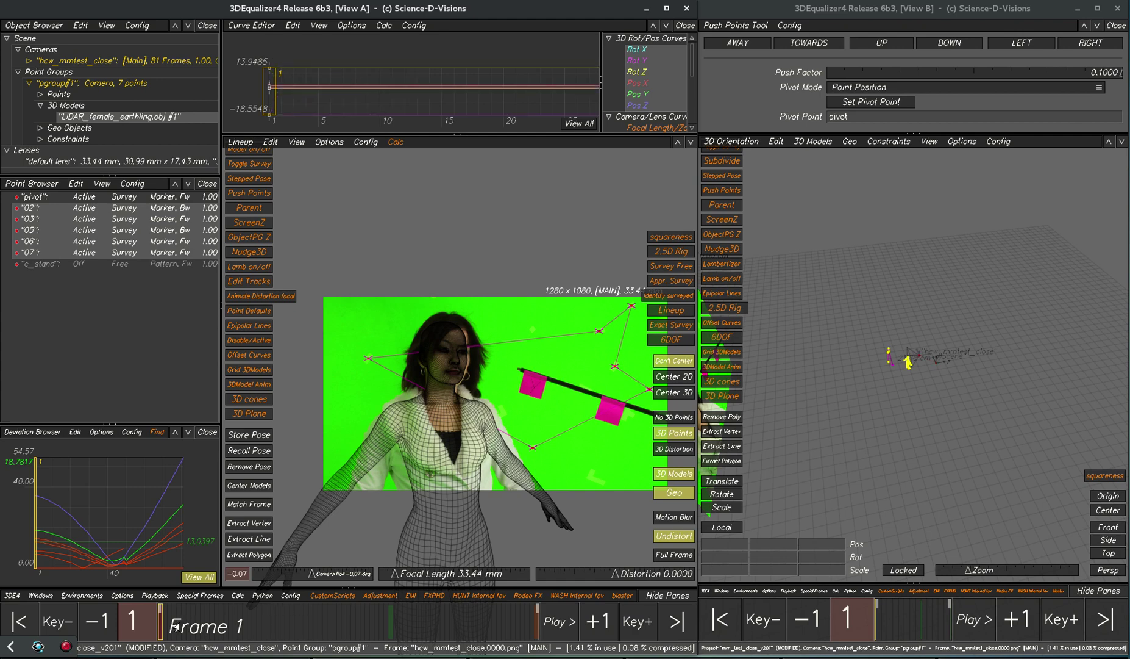
{"action": "left_click_drag", "start_coordinate": [176, 627], "coordinate": [544, 639]}
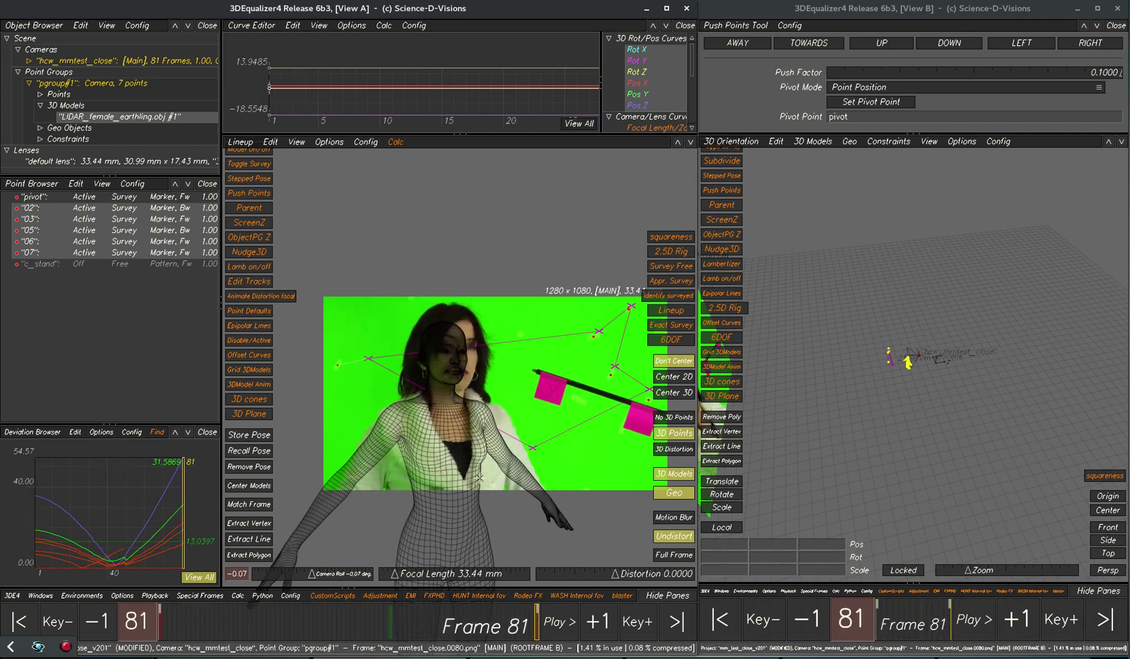
Try fine 0.1 nudges of the camera's position along local Z at frame 81 with the Nudge3D tool
{"action": "mouse_move", "coordinate": [480, 477]}
{"action": "right_mouse_down"}
{"action": "mouse_move", "coordinate": [573, 478]}
{"action": "mouse_move", "coordinate": [465, 477]}
{"action": "right_mouse_up"}
{"action": "middle_click_drag", "start_coordinate": [487, 441], "coordinate": [456, 404]}
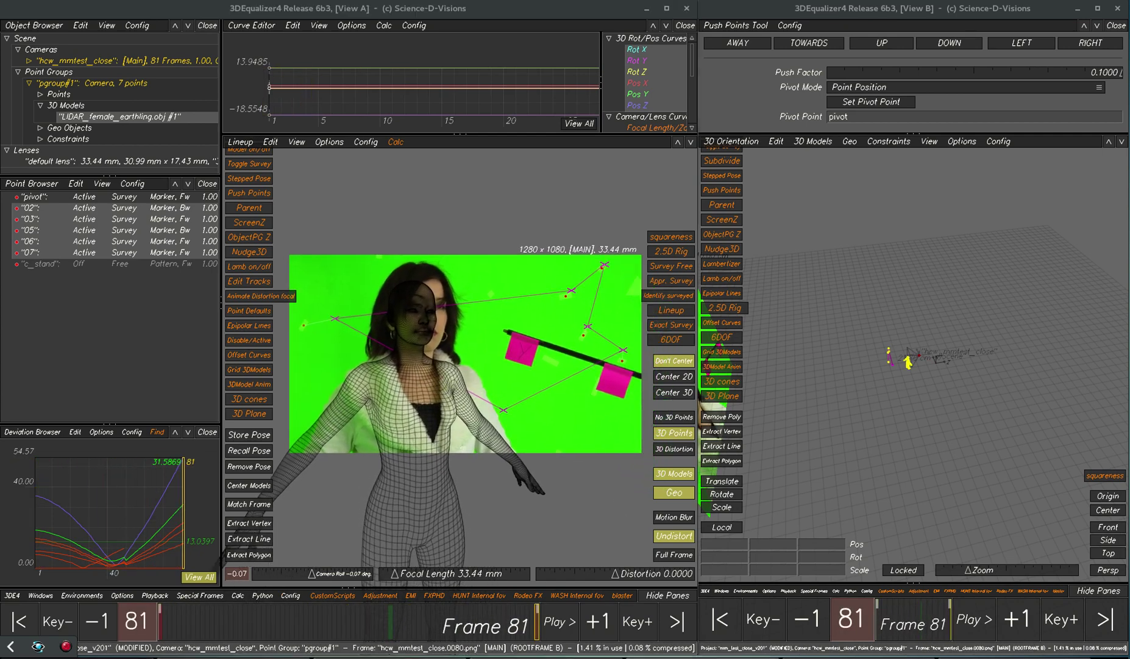
{"action": "left_click_drag", "start_coordinate": [936, 121], "coordinate": [998, 132]}
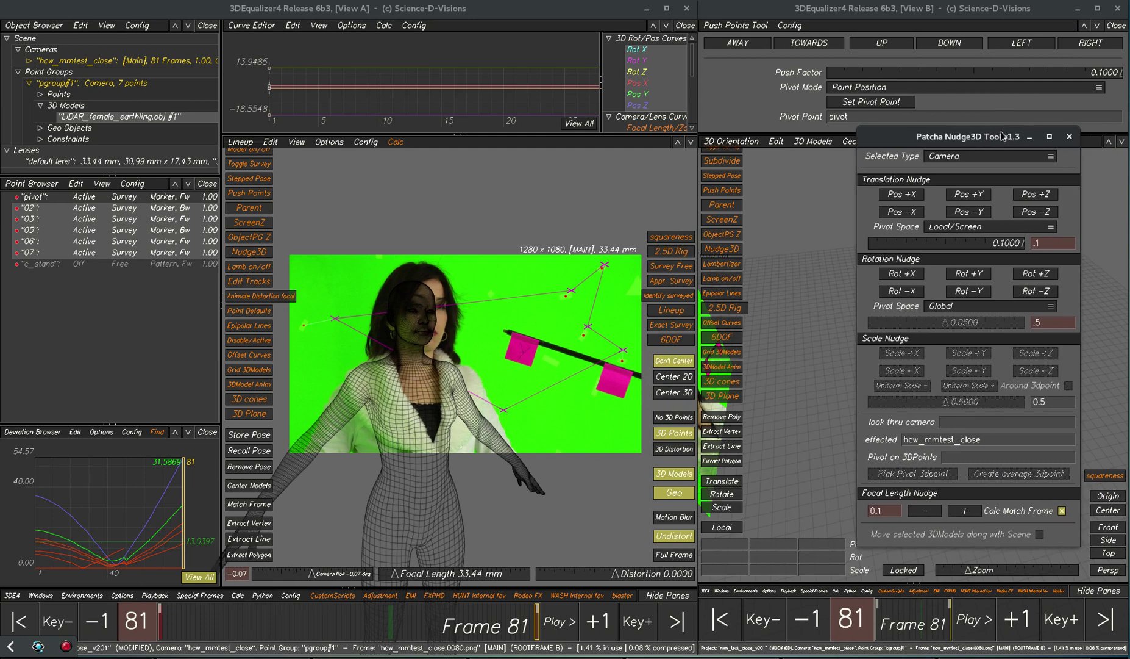
{"action": "left_click", "coordinate": [1035, 195]}
{"action": "left_click", "coordinate": [1035, 195]}
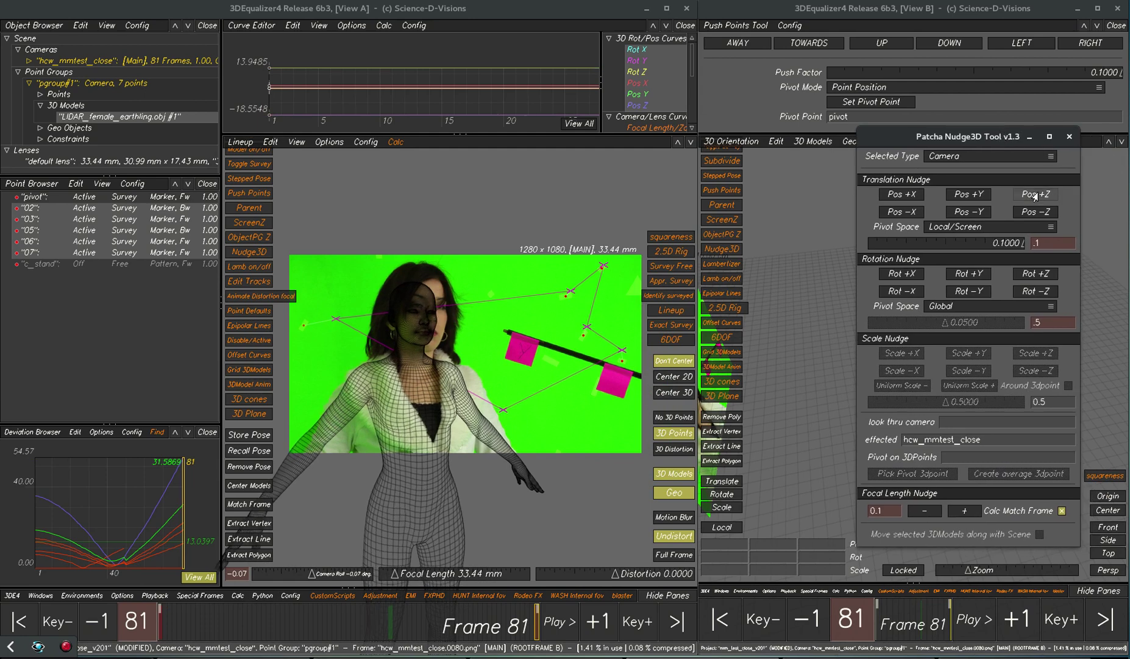
{"action": "left_click", "coordinate": [1036, 212]}
Set the translation nudge amount to 1 and nudge the camera three times in negative Z at frame 81
{"action": "double_click", "coordinate": [1049, 242]}
{"action": "key", "text": "Return"}
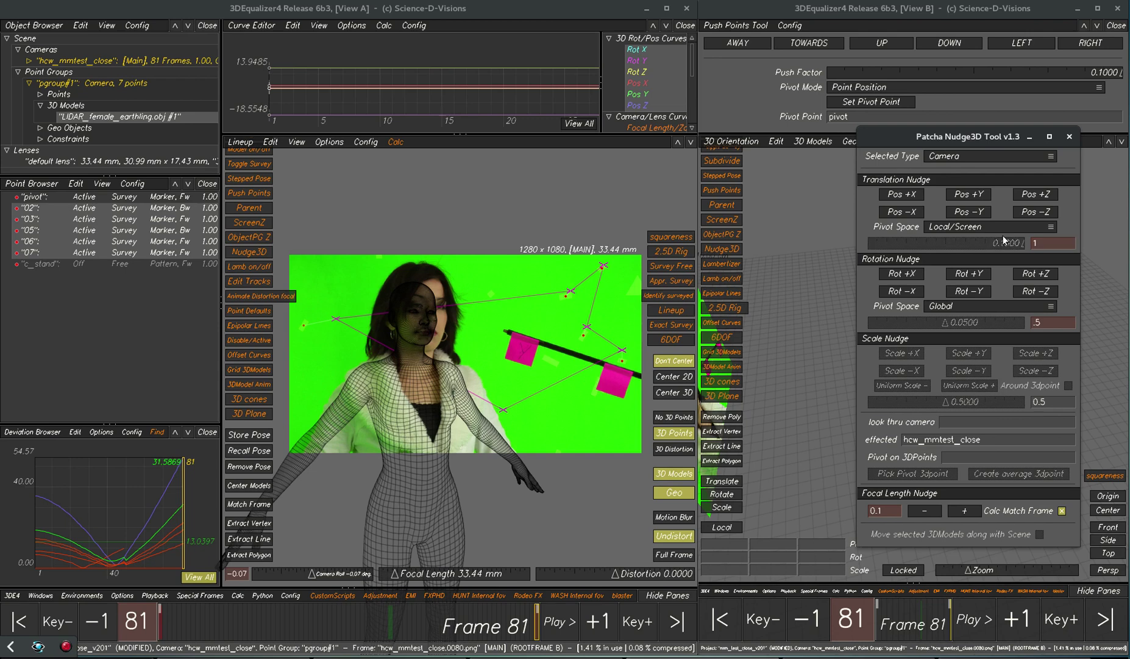
{"action": "left_click", "coordinate": [1025, 212]}
{"action": "left_click", "coordinate": [1025, 212]}
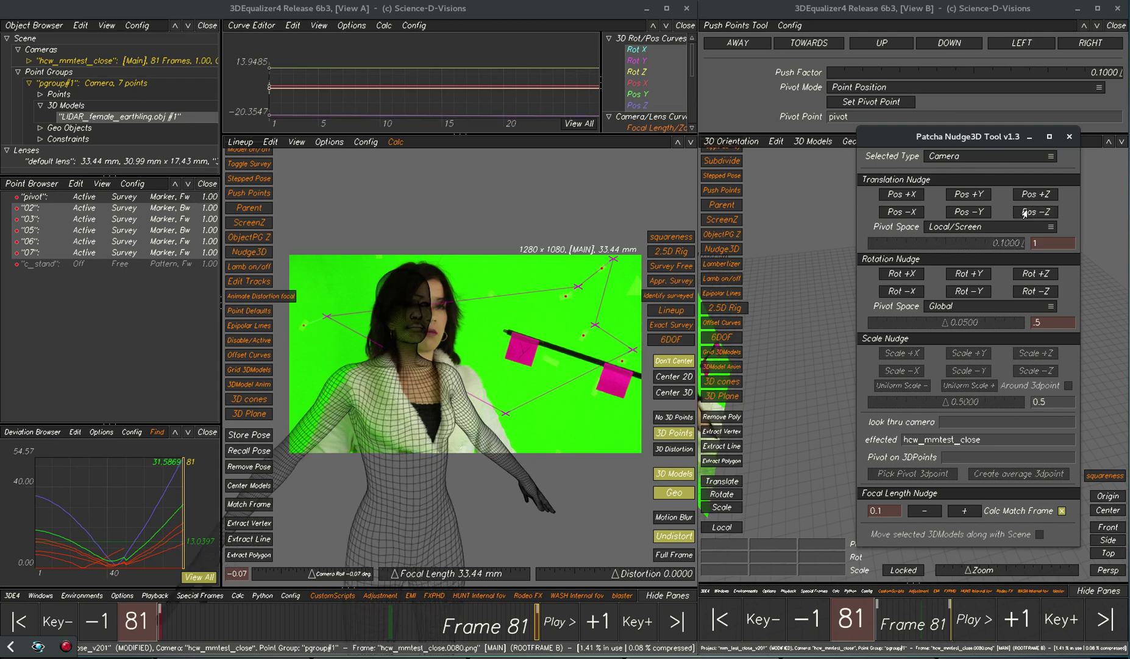
{"action": "left_click", "coordinate": [1025, 212]}
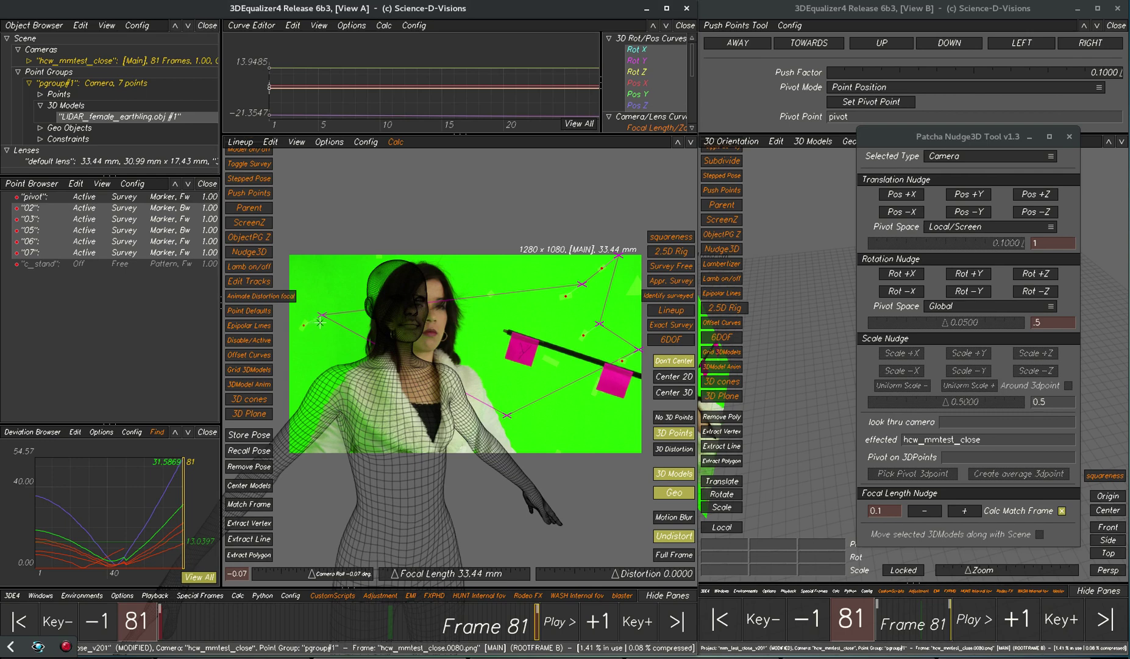
Nudge the camera's Y and X rotation in 0.5 increments until the 3D points line up with their tracked positions
{"action": "left_click", "coordinate": [968, 274]}
{"action": "left_click", "coordinate": [968, 274]}
{"action": "left_click", "coordinate": [968, 292]}
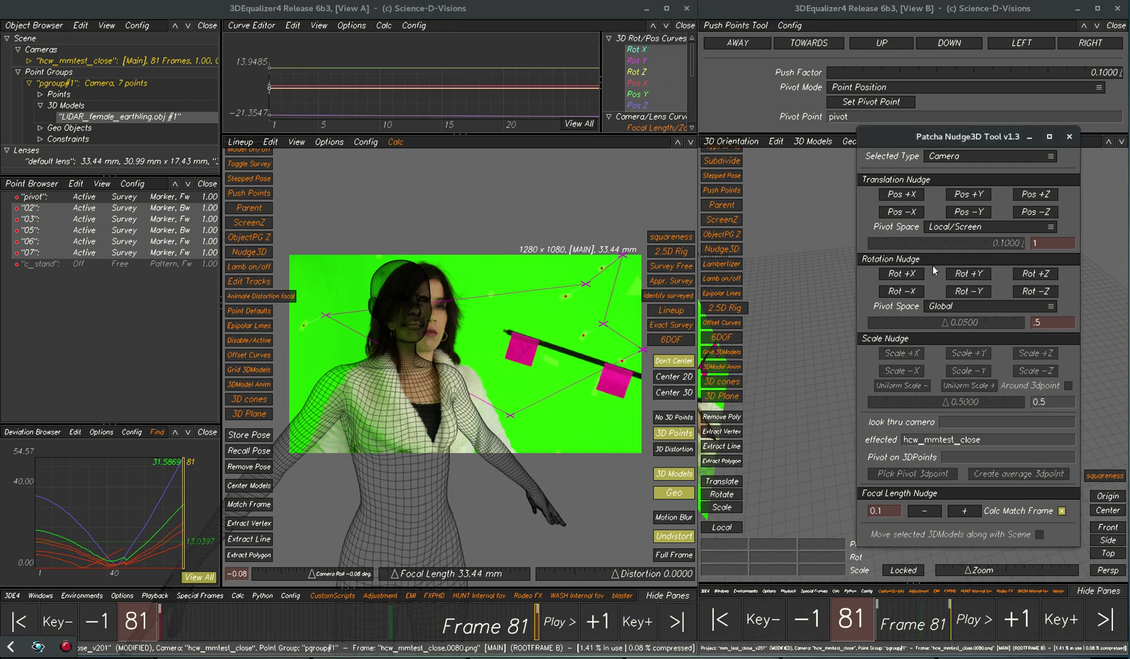
{"action": "left_click", "coordinate": [965, 292]}
{"action": "left_click", "coordinate": [965, 292]}
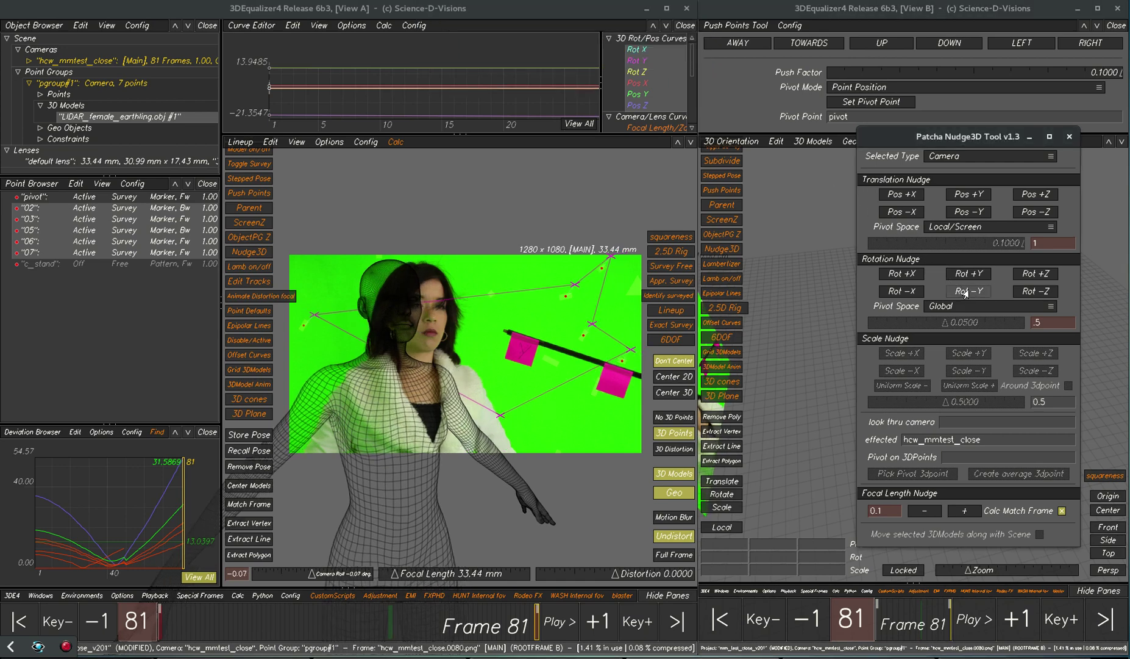
{"action": "left_click", "coordinate": [965, 292]}
{"action": "left_click", "coordinate": [965, 291]}
{"action": "left_click", "coordinate": [965, 292]}
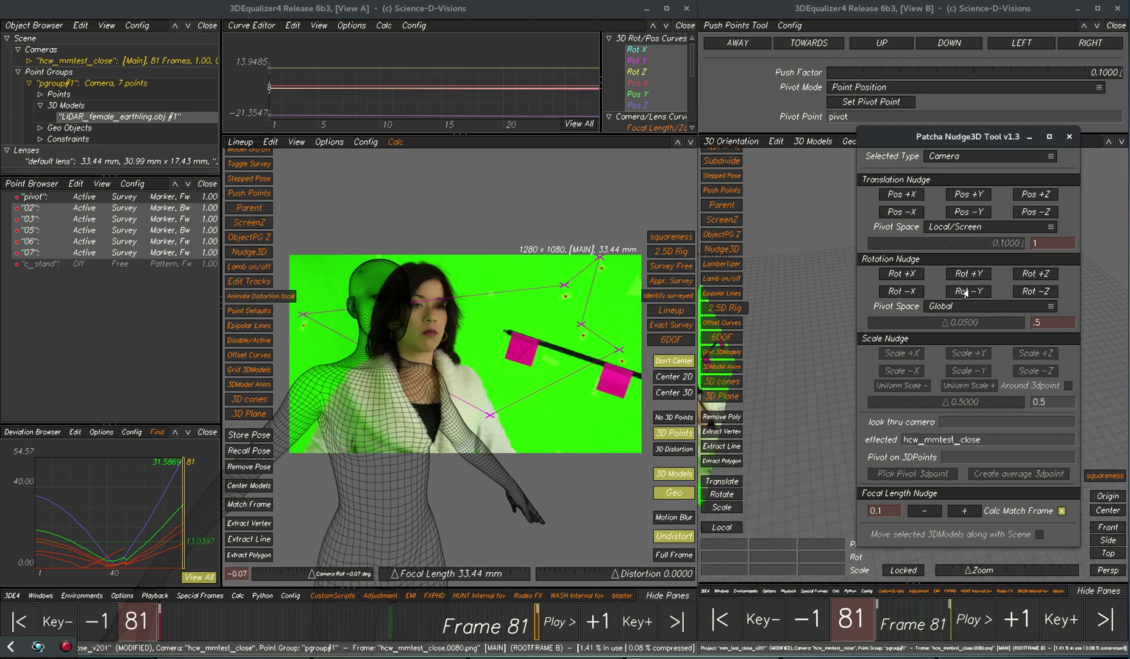
{"action": "left_click", "coordinate": [905, 276]}
{"action": "left_click", "coordinate": [905, 275]}
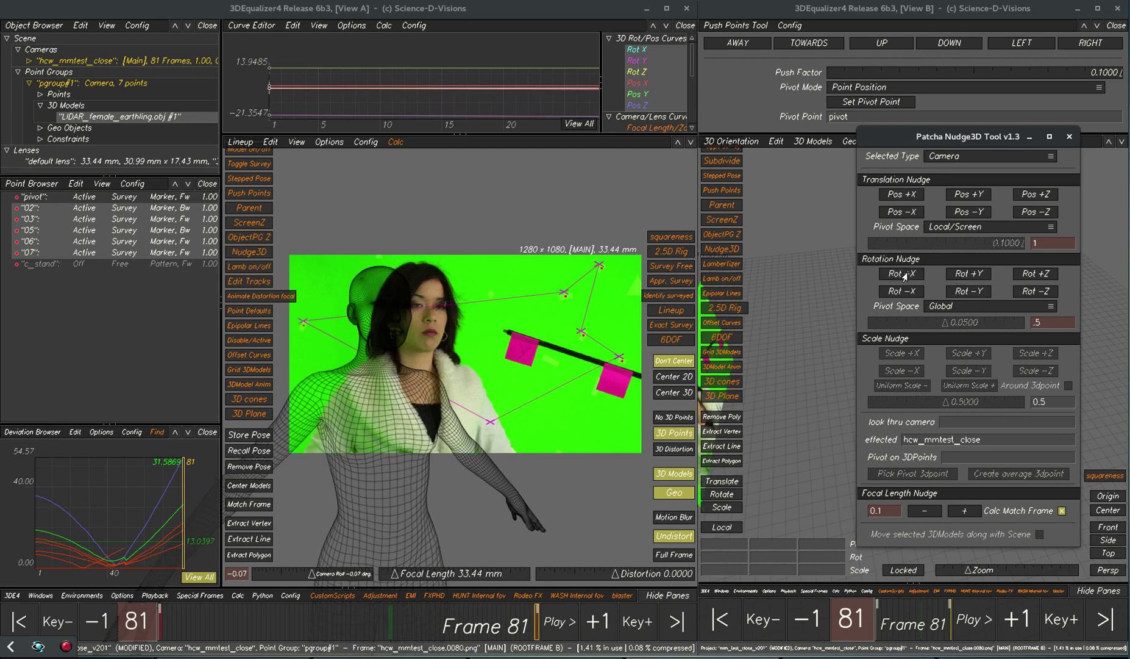
{"action": "left_click", "coordinate": [905, 276]}
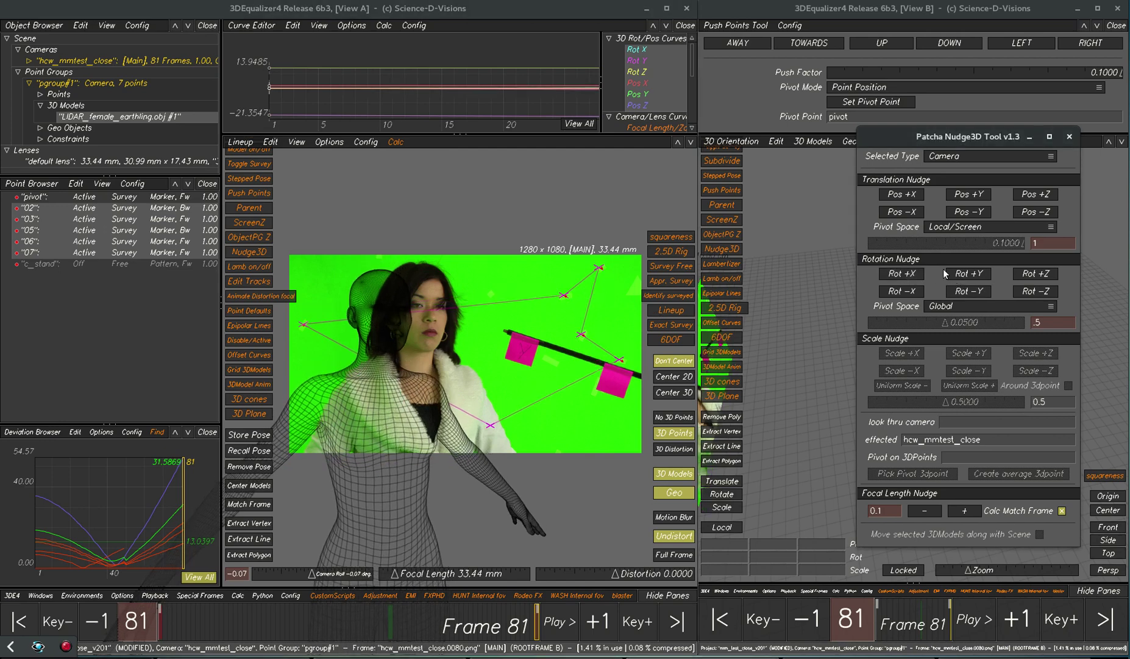
Set the translation nudge amount to 0.1 and shift the camera in negative X until the body model overlaps the actress
{"action": "left_click", "coordinate": [902, 195]}
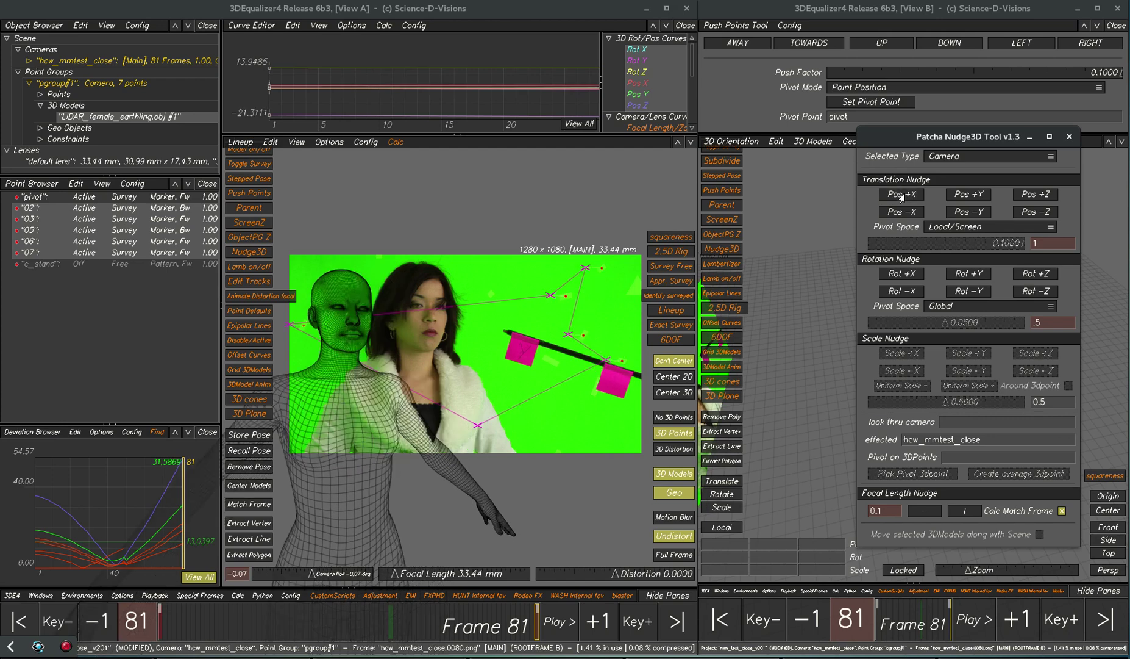
{"action": "left_click", "coordinate": [902, 214]}
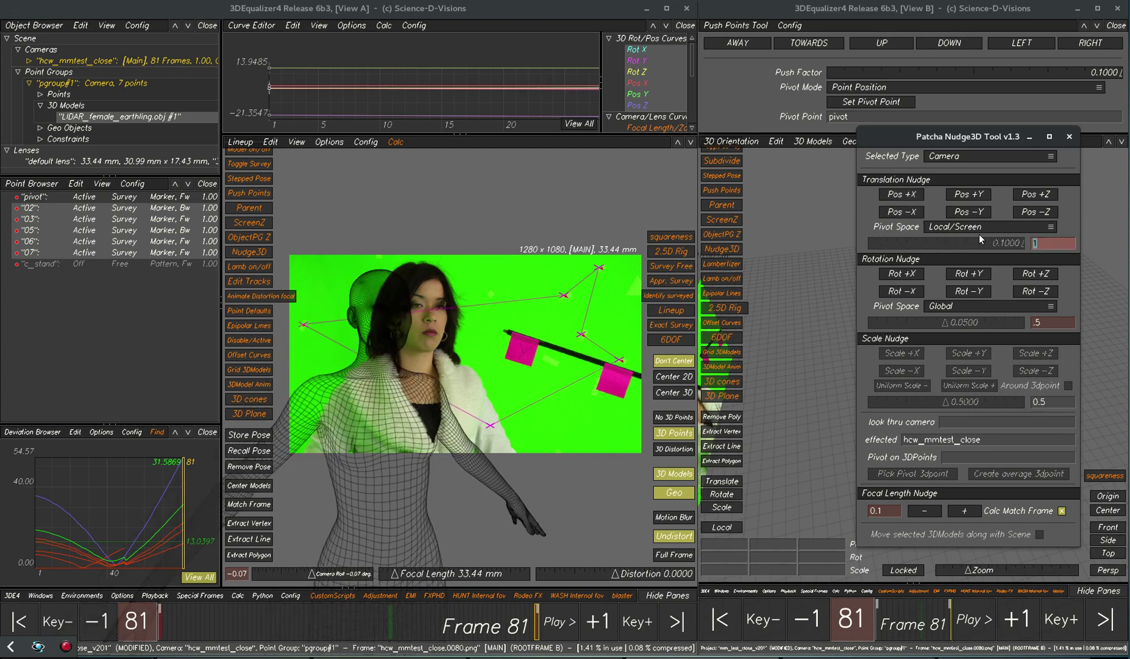
{"action": "type", "text": ".1"}
{"action": "key", "text": "Return"}
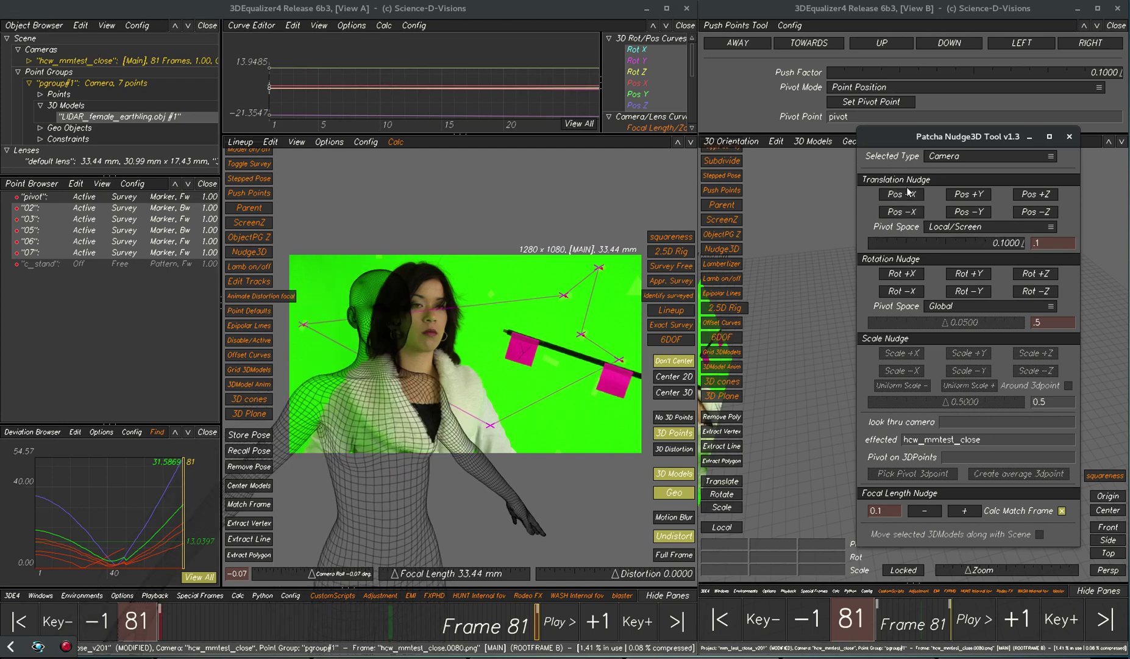
{"action": "left_click", "coordinate": [901, 195]}
{"action": "left_click", "coordinate": [898, 211]}
{"action": "left_click", "coordinate": [898, 212]}
{"action": "left_click", "coordinate": [898, 211]}
{"action": "left_click", "coordinate": [898, 212]}
{"action": "left_click", "coordinate": [899, 211]}
{"action": "left_click", "coordinate": [898, 211]}
{"action": "left_click", "coordinate": [899, 211]}
{"action": "left_click", "coordinate": [895, 211]}
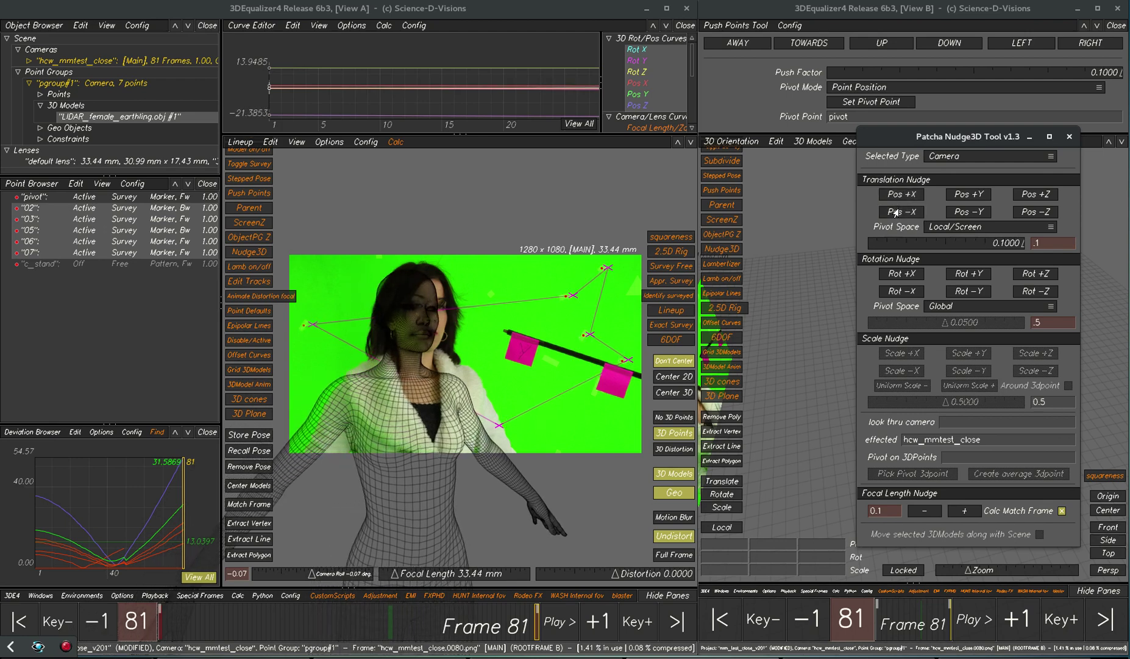
Correct the camera's Y rotation to realign the tracking points, and fine-tune its X position against the actress
{"action": "left_click", "coordinate": [970, 275]}
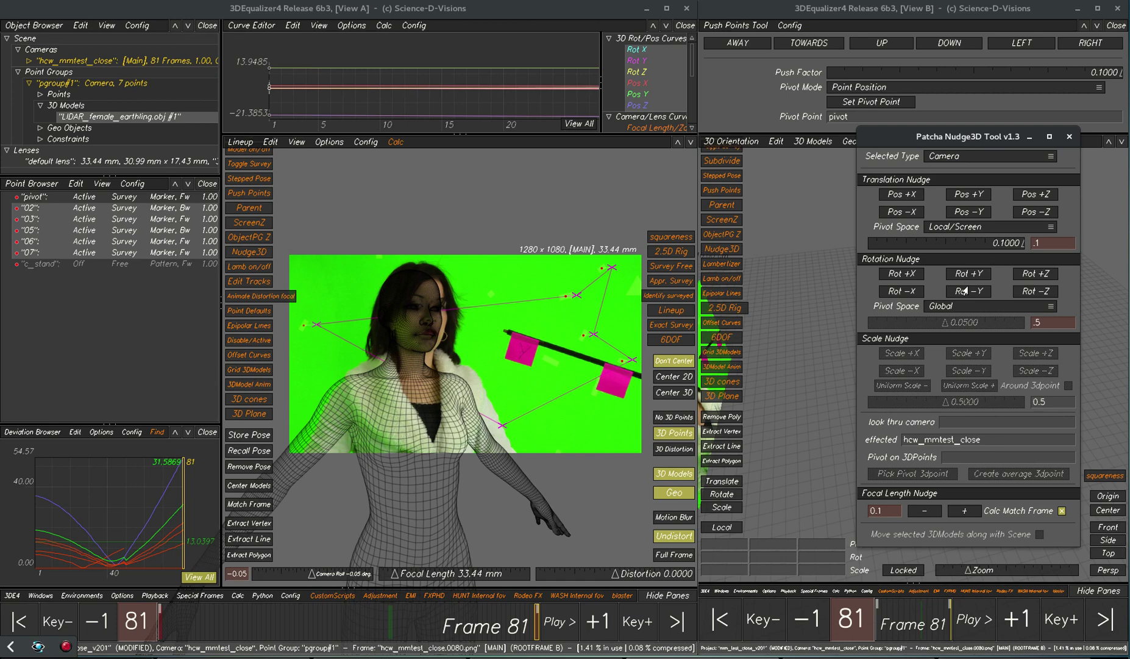
{"action": "left_click", "coordinate": [966, 291]}
{"action": "left_click", "coordinate": [966, 291]}
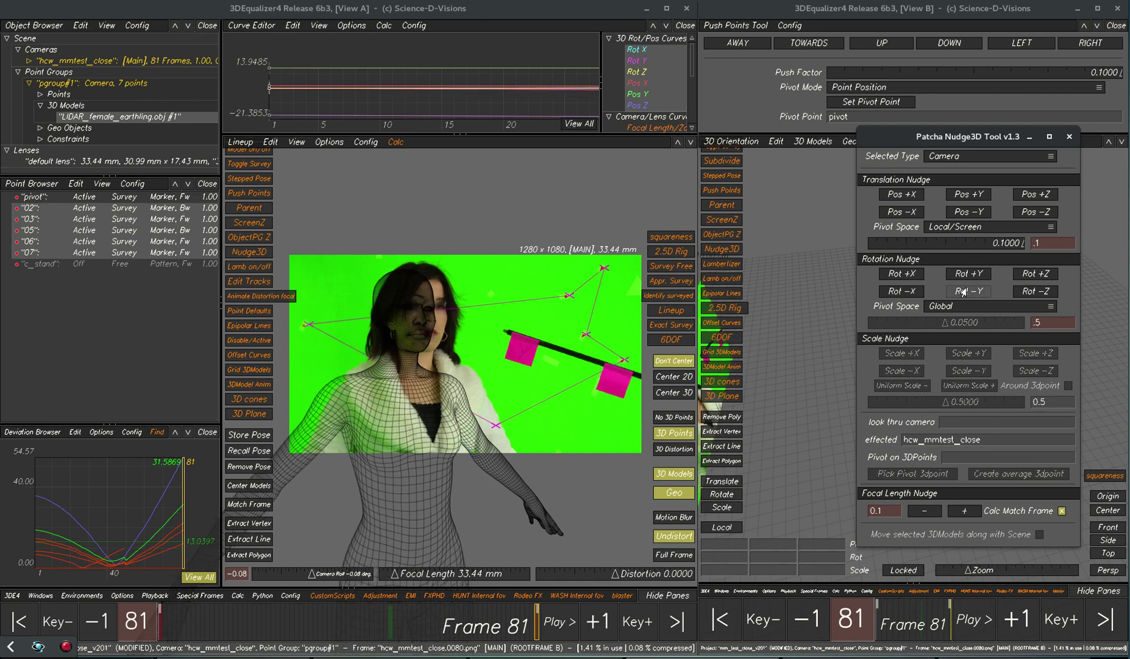
{"action": "left_click", "coordinate": [900, 197]}
{"action": "left_click", "coordinate": [903, 211]}
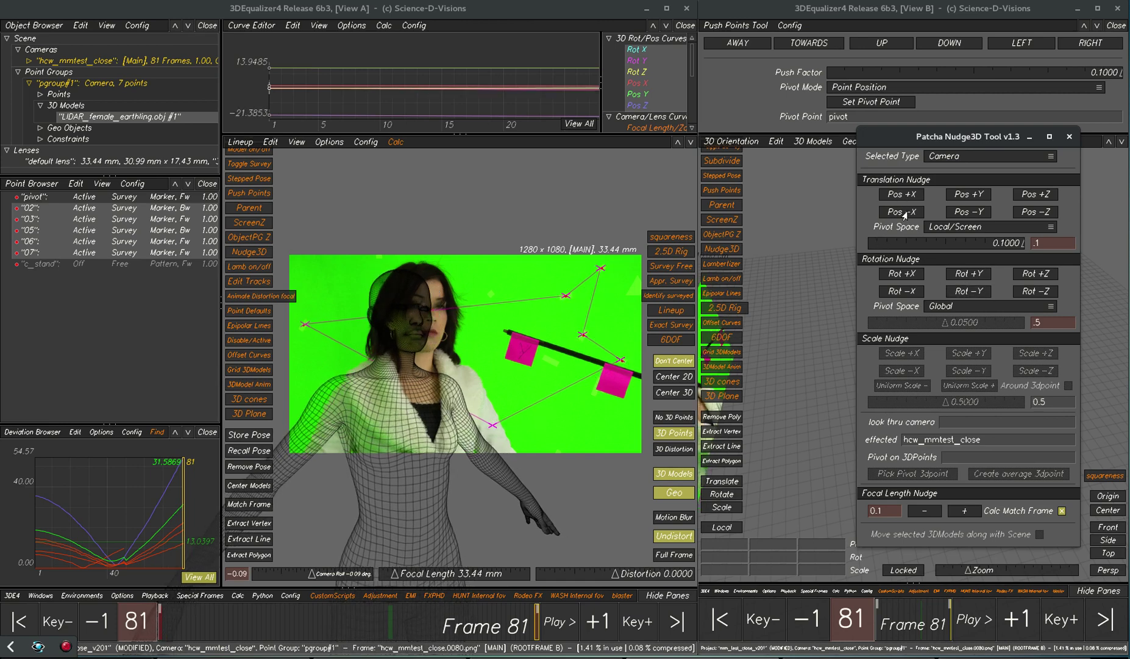
{"action": "left_click", "coordinate": [903, 212]}
{"action": "left_click", "coordinate": [903, 211]}
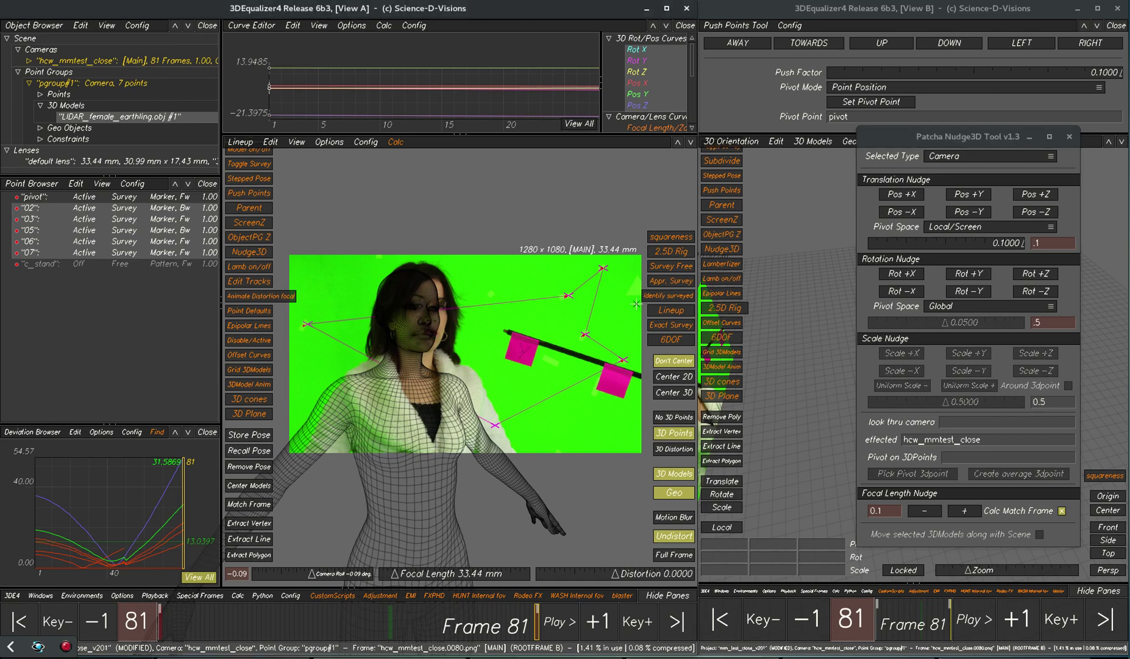
Refine the camera's Y rotation once more and nudge it further in negative X until the model's head covers the actress's face
{"action": "left_click", "coordinate": [962, 277]}
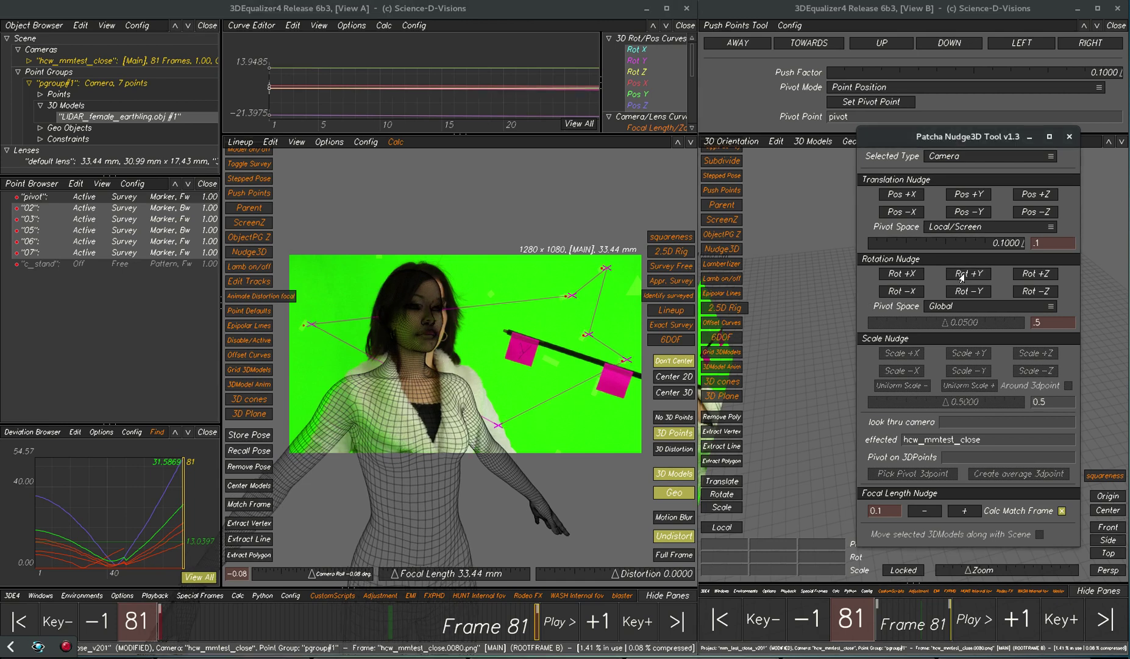
{"action": "left_click", "coordinate": [968, 294]}
{"action": "left_click", "coordinate": [967, 294]}
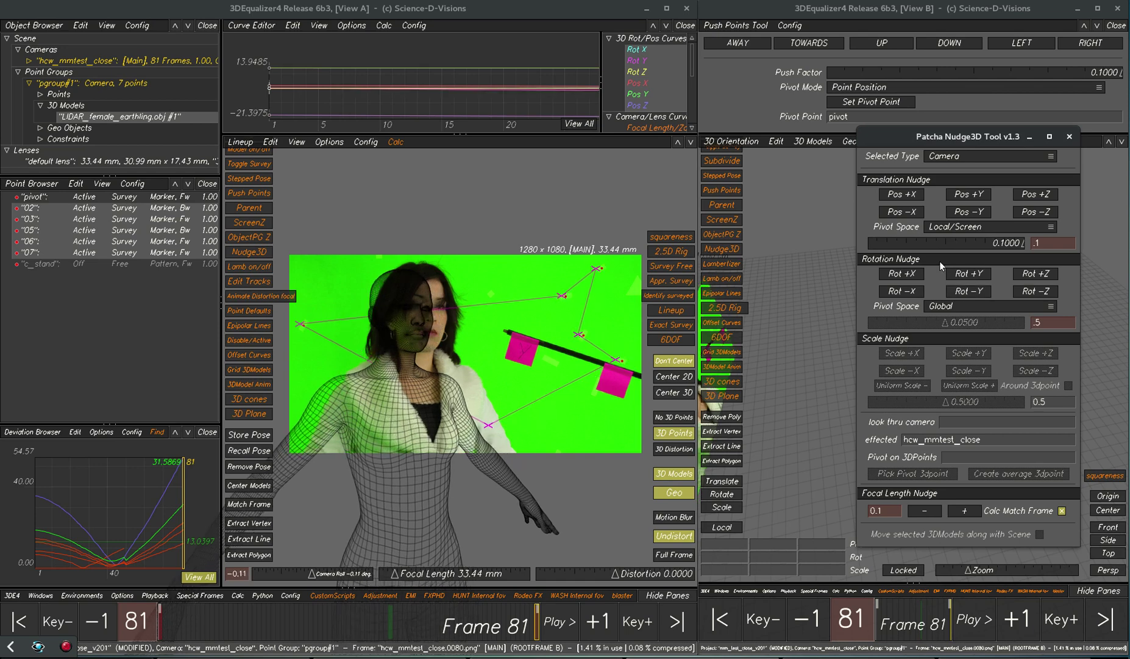
{"action": "left_click", "coordinate": [905, 195]}
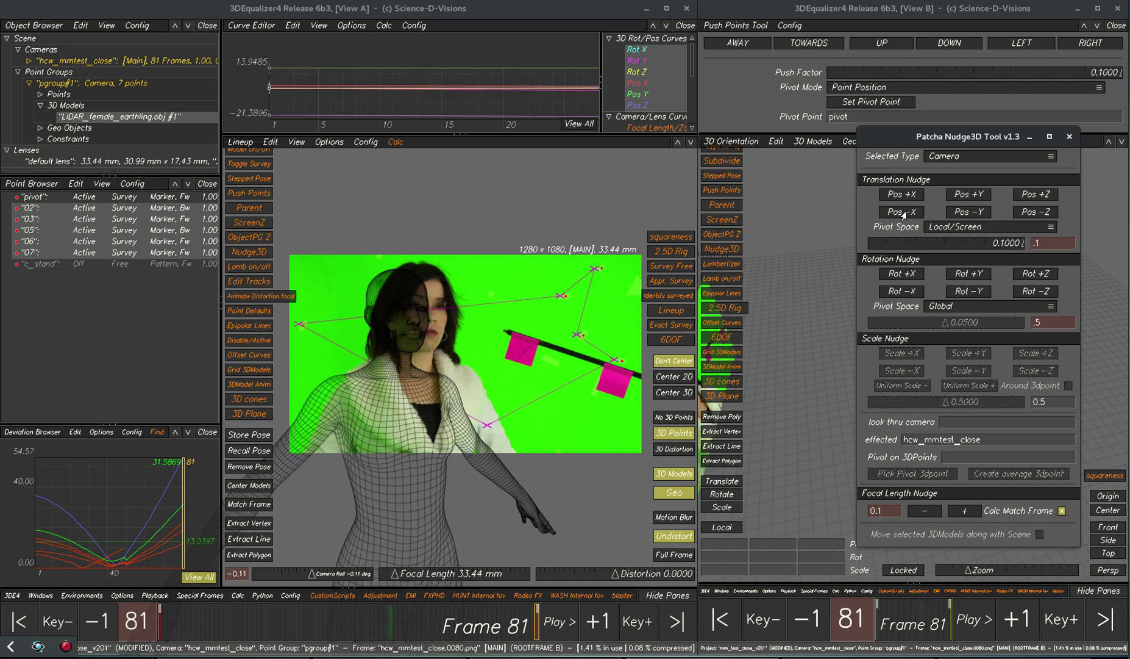
{"action": "left_click", "coordinate": [903, 211]}
{"action": "left_click", "coordinate": [902, 211]}
{"action": "left_click", "coordinate": [902, 211]}
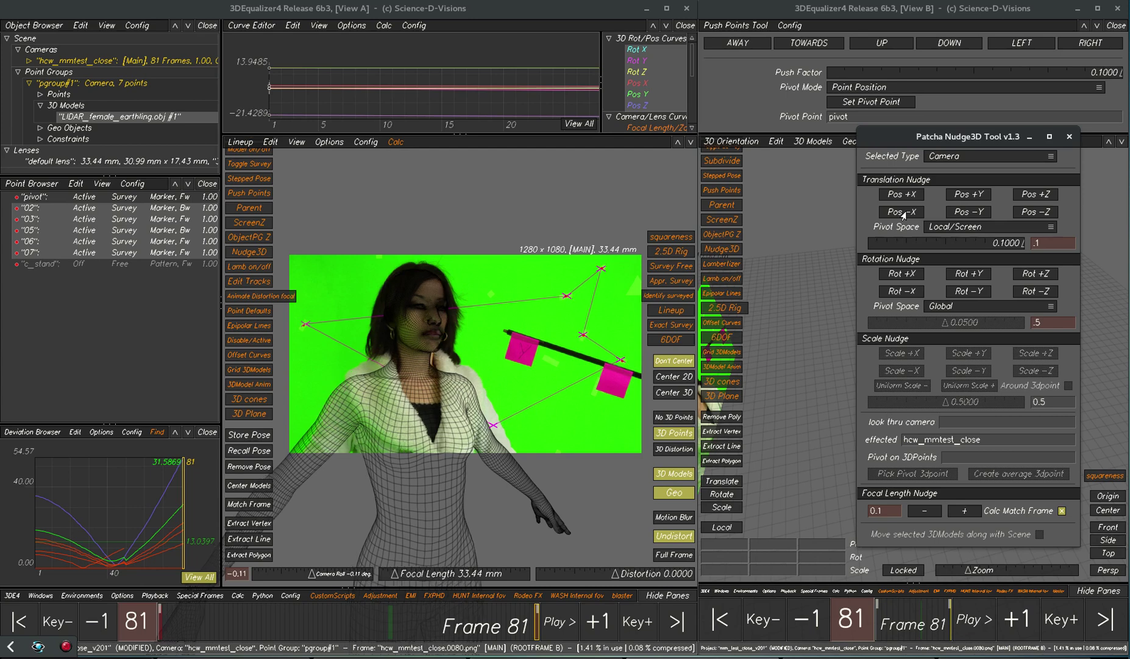
Move the Nudge3D window out of the way and show the full range of the camera's Pos X curve
{"action": "left_click", "coordinate": [663, 328]}
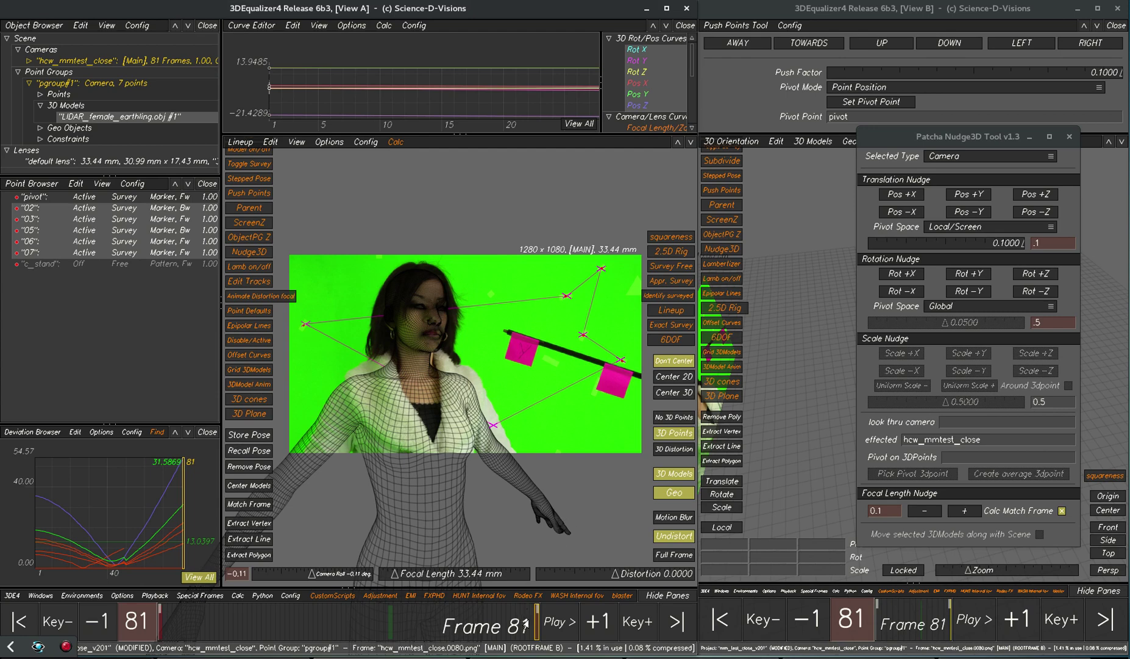
{"action": "left_click_drag", "start_coordinate": [527, 621], "coordinate": [570, 621]}
{"action": "left_click_drag", "start_coordinate": [975, 139], "coordinate": [1129, 139]}
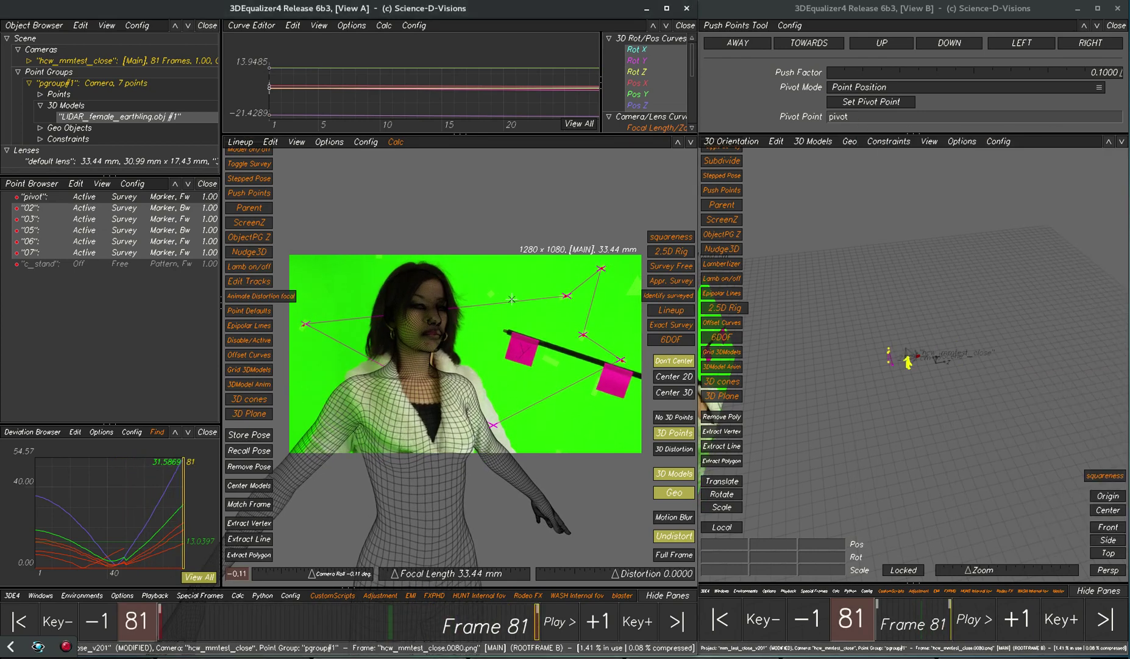
{"action": "left_click", "coordinate": [637, 83]}
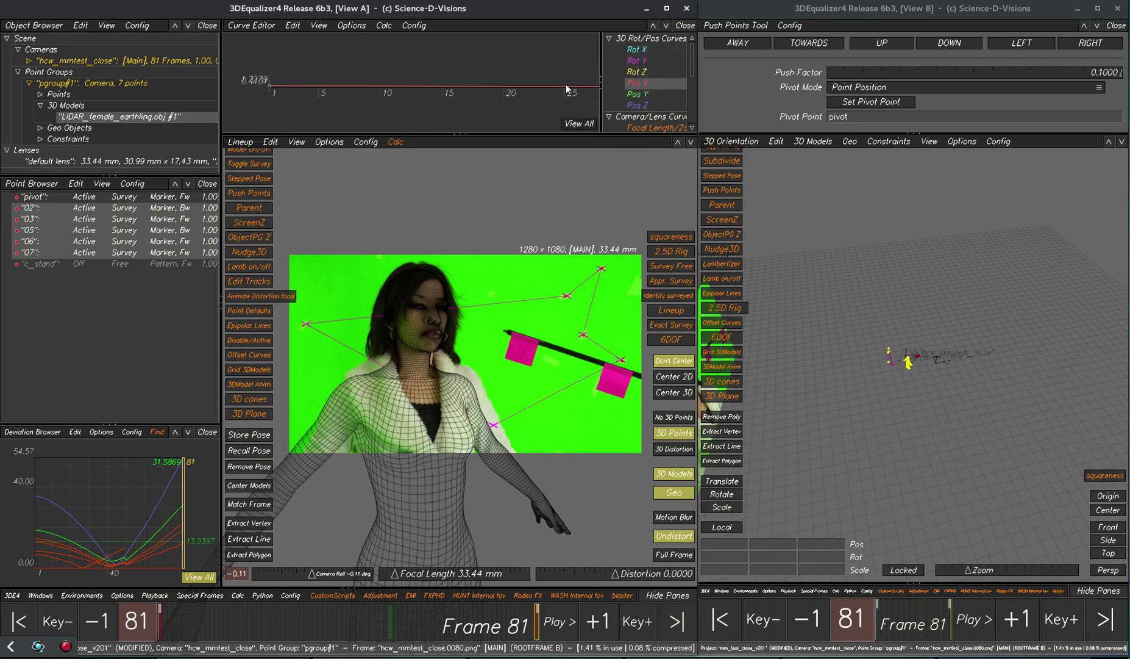
{"action": "left_click", "coordinate": [587, 123]}
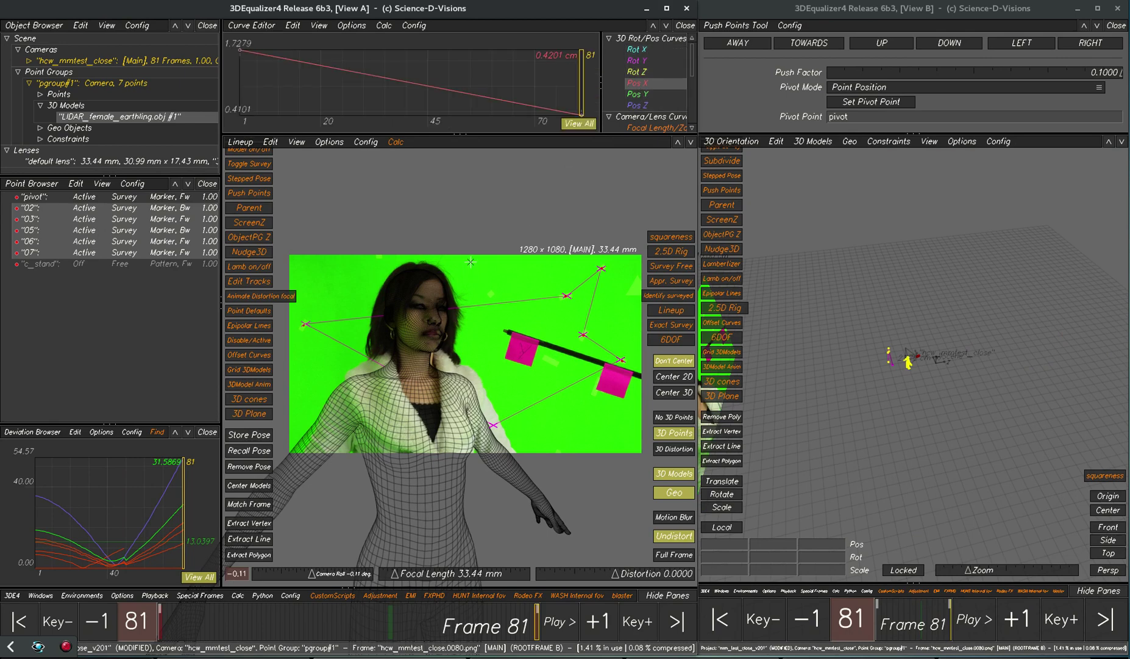
Run Calc LSF Current Point Group in Enhanced Mode, calculating only X and Y rotation, and apply the result
{"action": "key", "text": "alt+l"}
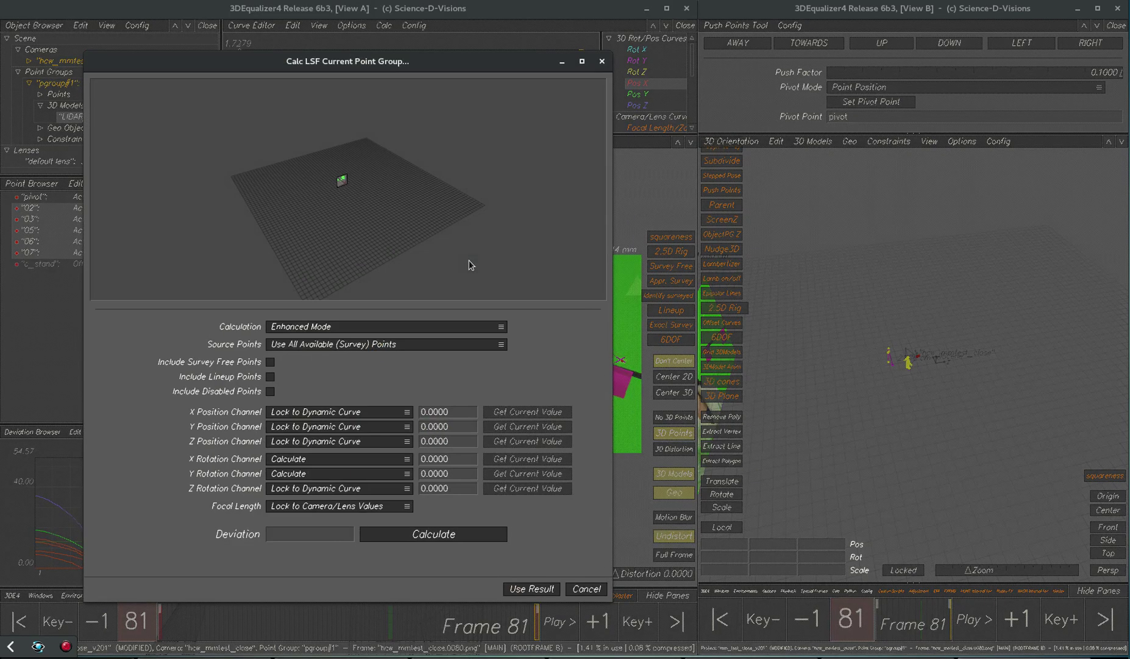
{"action": "left_click_drag", "start_coordinate": [417, 56], "coordinate": [654, 39]}
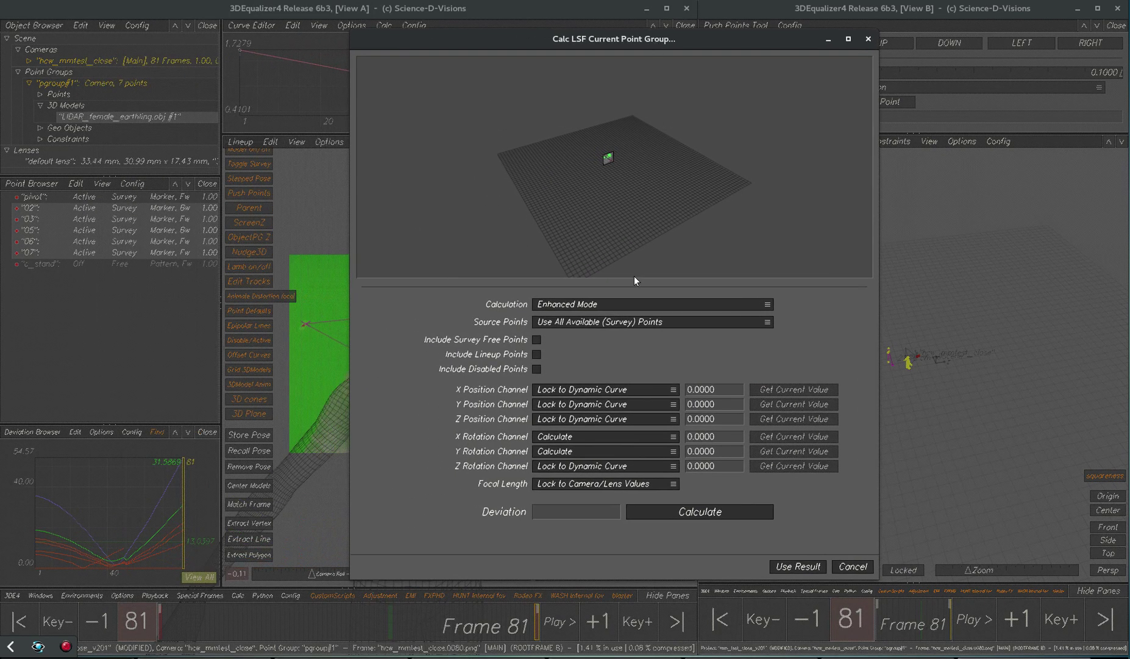
{"action": "left_click", "coordinate": [614, 13]}
{"action": "left_click", "coordinate": [509, 443]}
{"action": "left_click_drag", "start_coordinate": [397, 31], "coordinate": [340, 69]}
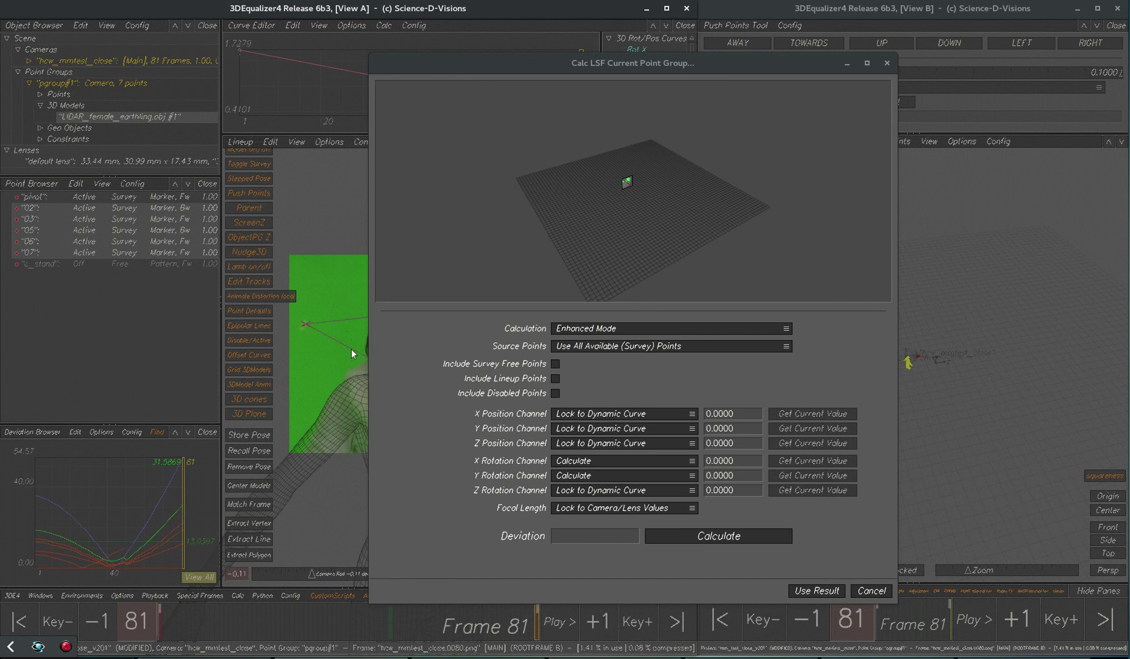
{"action": "left_click", "coordinate": [719, 537]}
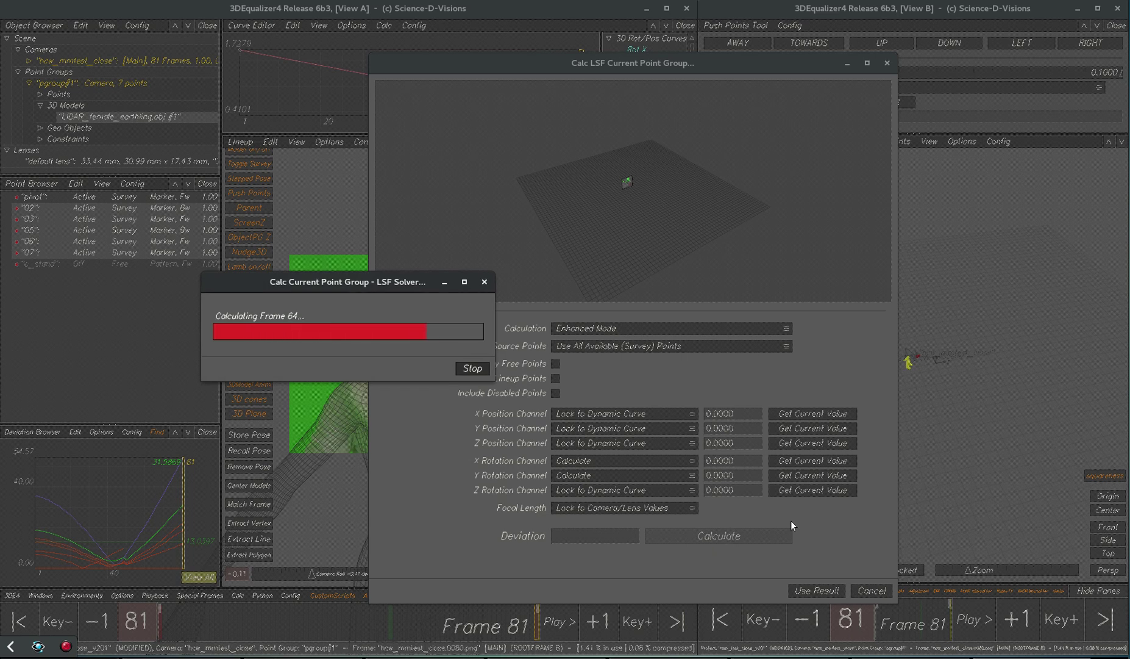
{"action": "left_click", "coordinate": [817, 590]}
Play back the shot in an enlarged full-frame Lineup view to check the body model's match, and stop at frame 68
{"action": "key", "text": "space"}
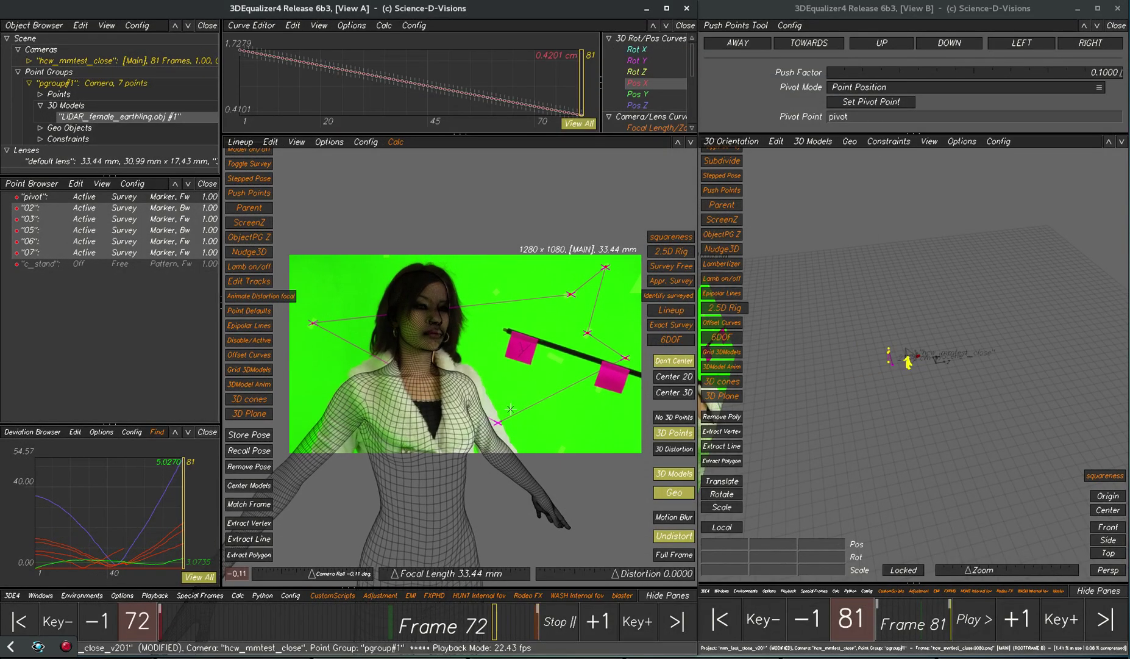
{"action": "key", "text": "Tab"}
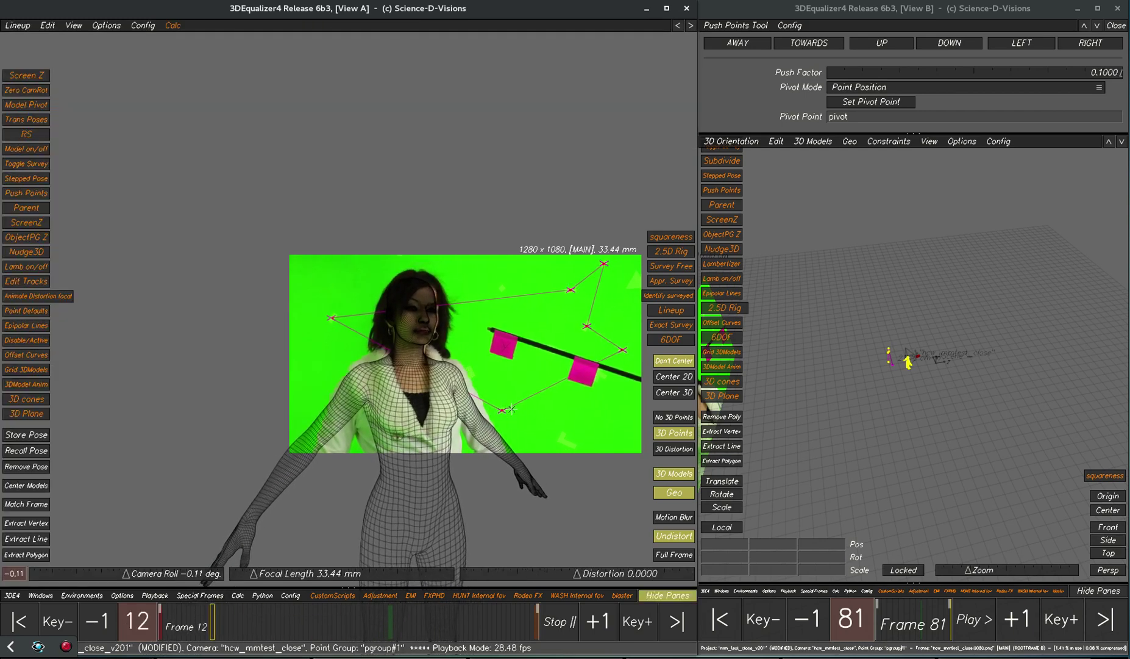
{"action": "key", "text": "f"}
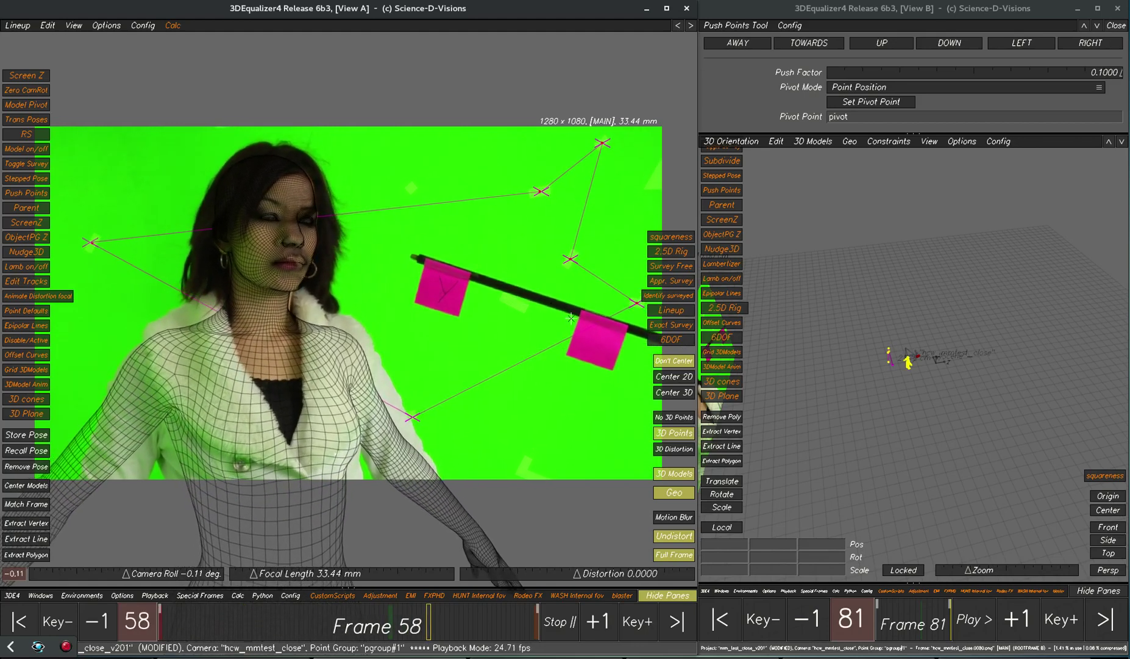
{"action": "key", "text": "space"}
{"action": "key", "text": "Tab"}
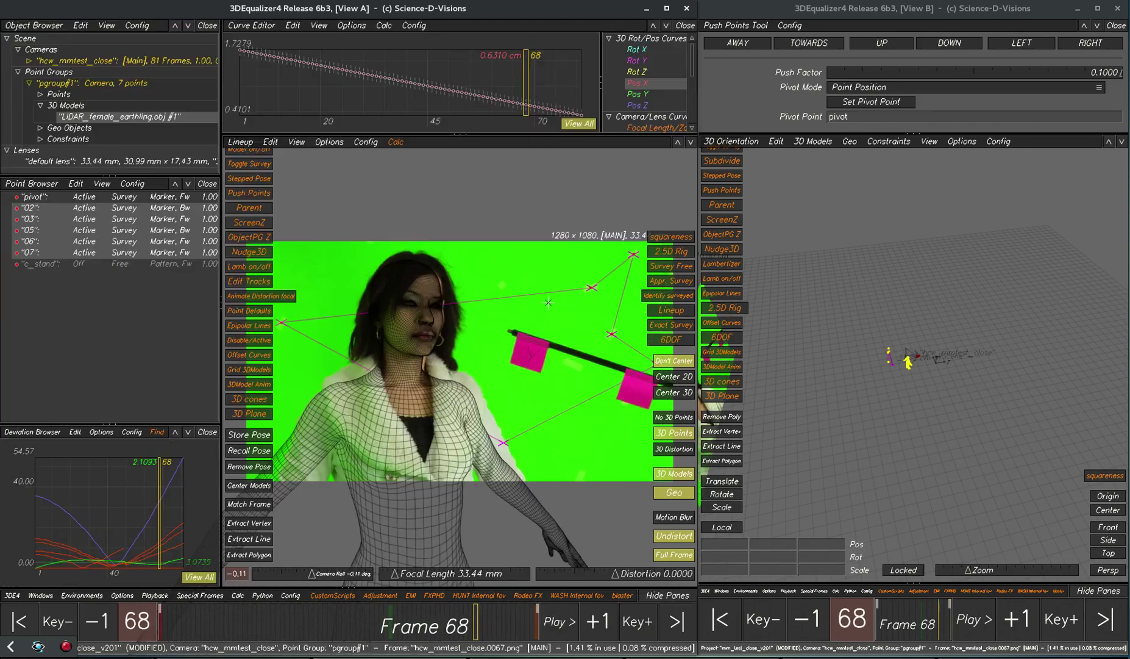
Give the "pivot" point a static weight of 1000 in its 3D calculation attributes and close the Attribute Editor
{"action": "left_click", "coordinate": [78, 197]}
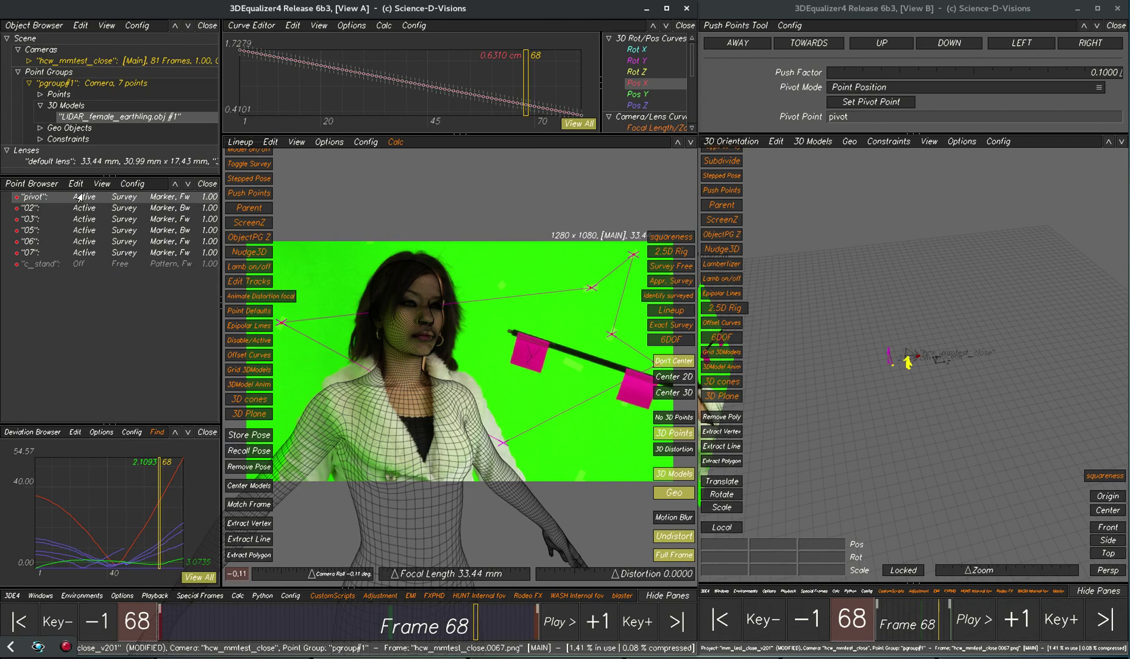
{"action": "double_click", "coordinate": [80, 197]}
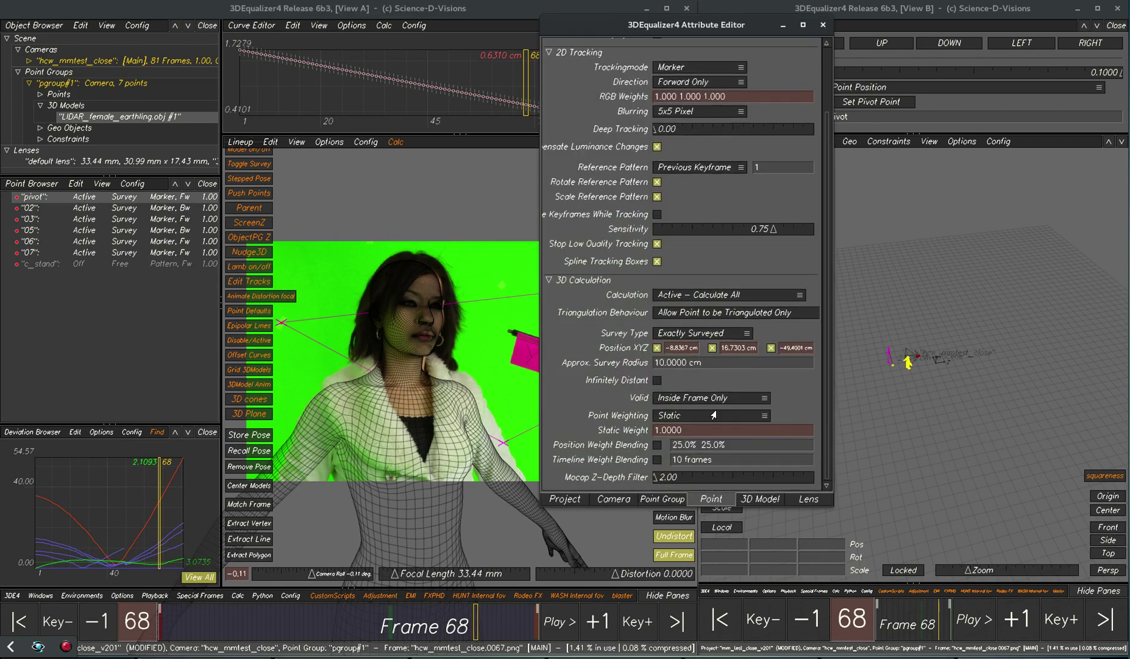
{"action": "left_click_drag", "start_coordinate": [698, 432], "coordinate": [631, 425]}
{"action": "type", "text": "1"}
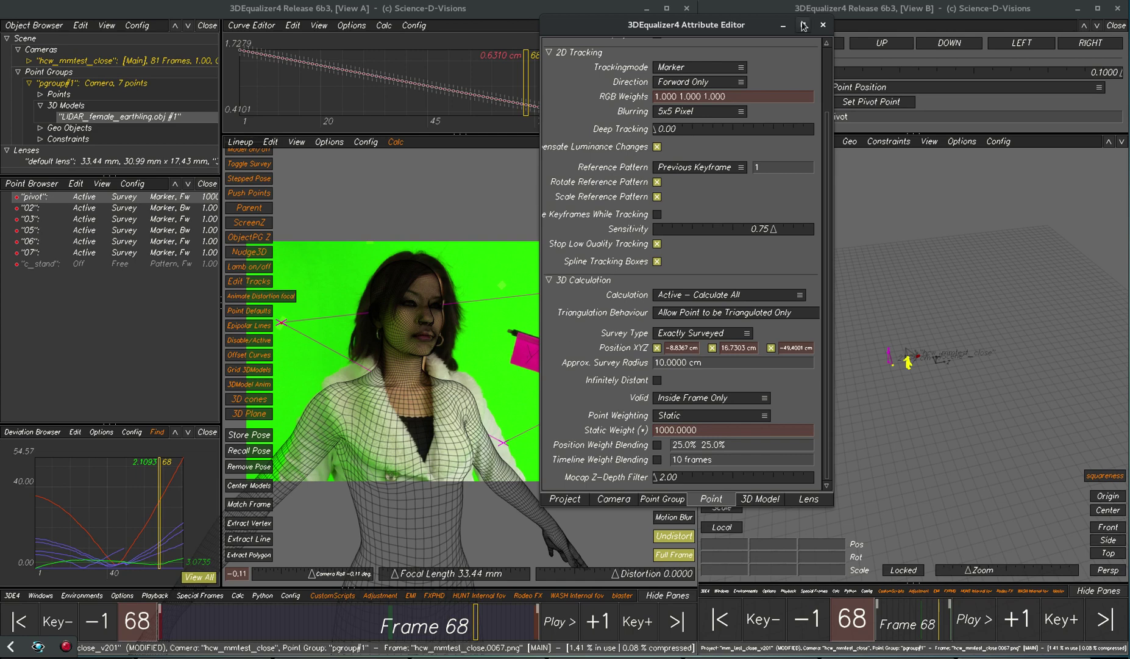
{"action": "left_click", "coordinate": [823, 25]}
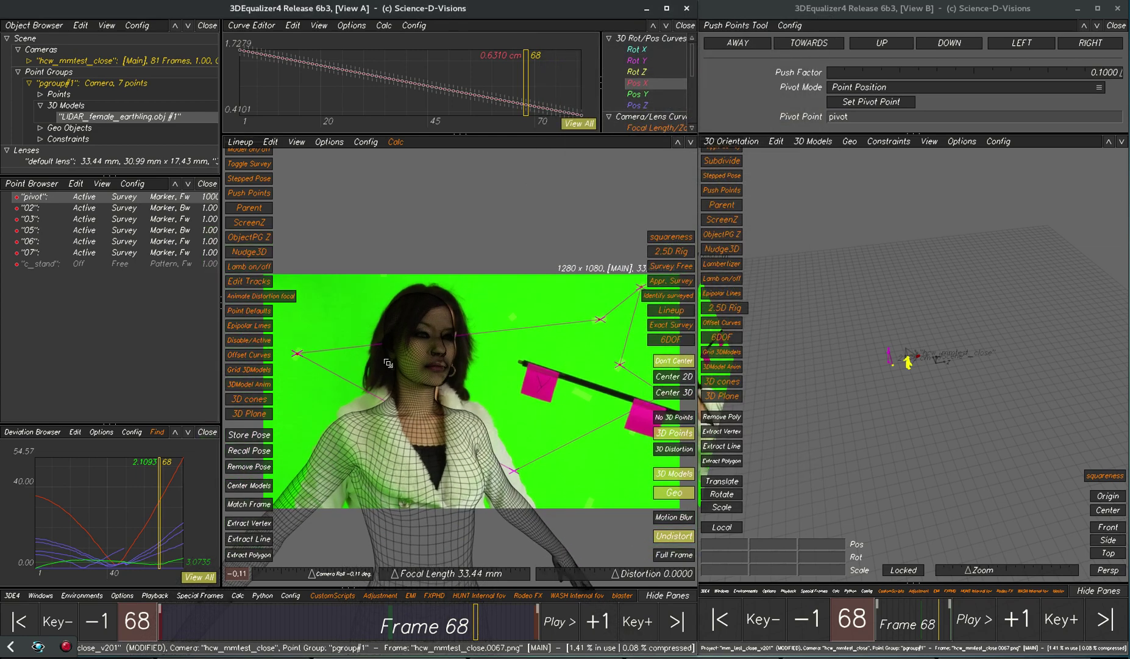
Go to frame 47, rerun Calc LSF Current Point Group in Enhanced Mode with only X and Y rotation calculated, and use the result
{"action": "left_click_drag", "start_coordinate": [191, 619], "coordinate": [373, 628]}
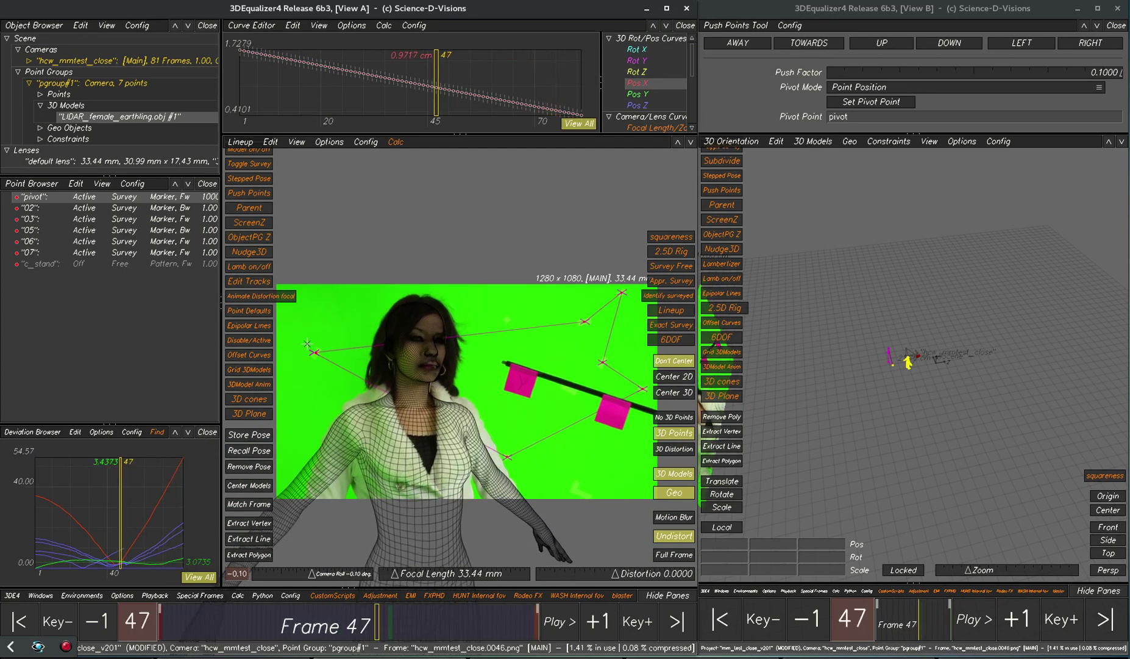
{"action": "scroll", "coordinate": [584, 352], "scroll_direction": "down", "scroll_amount": 1}
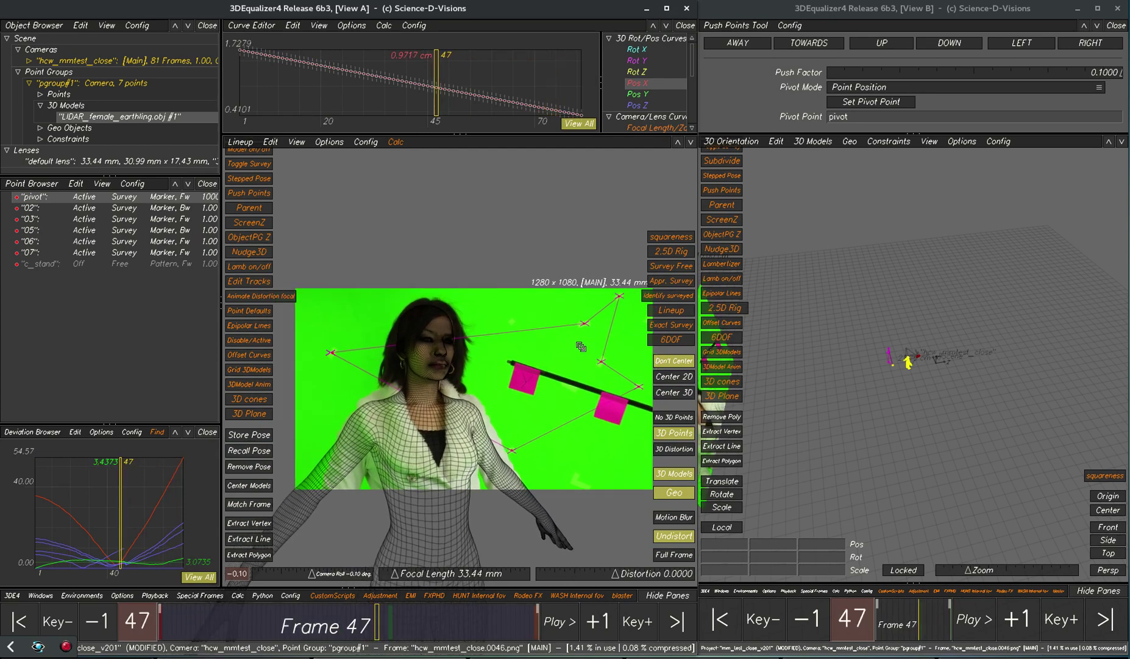
{"action": "key", "text": "alt+l"}
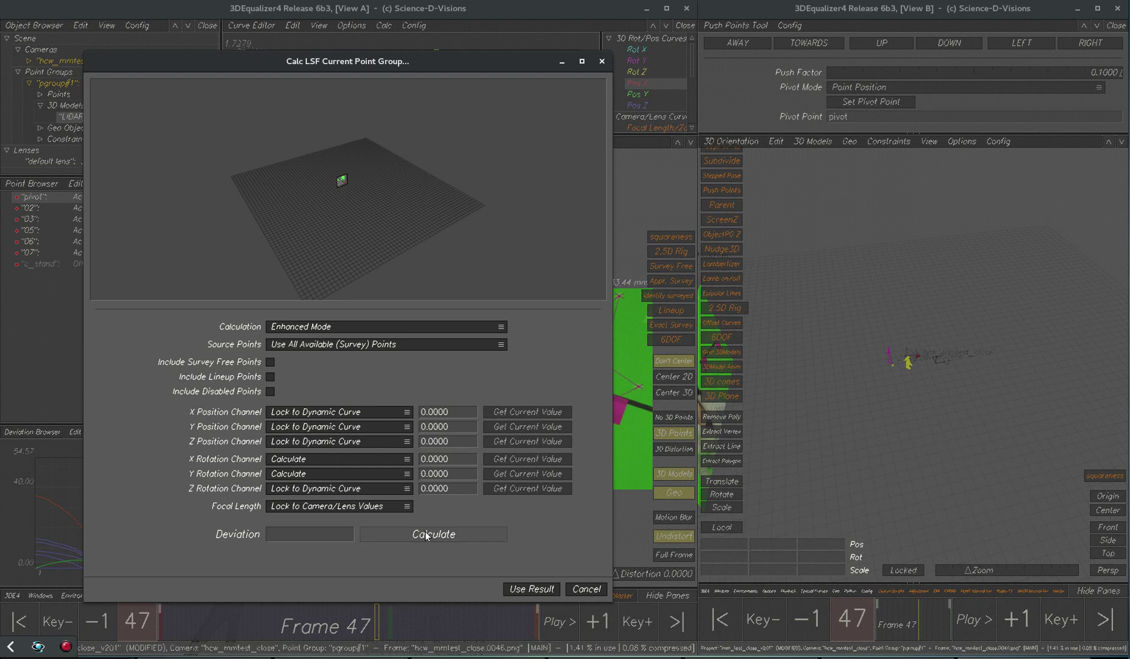
{"action": "left_click", "coordinate": [425, 531]}
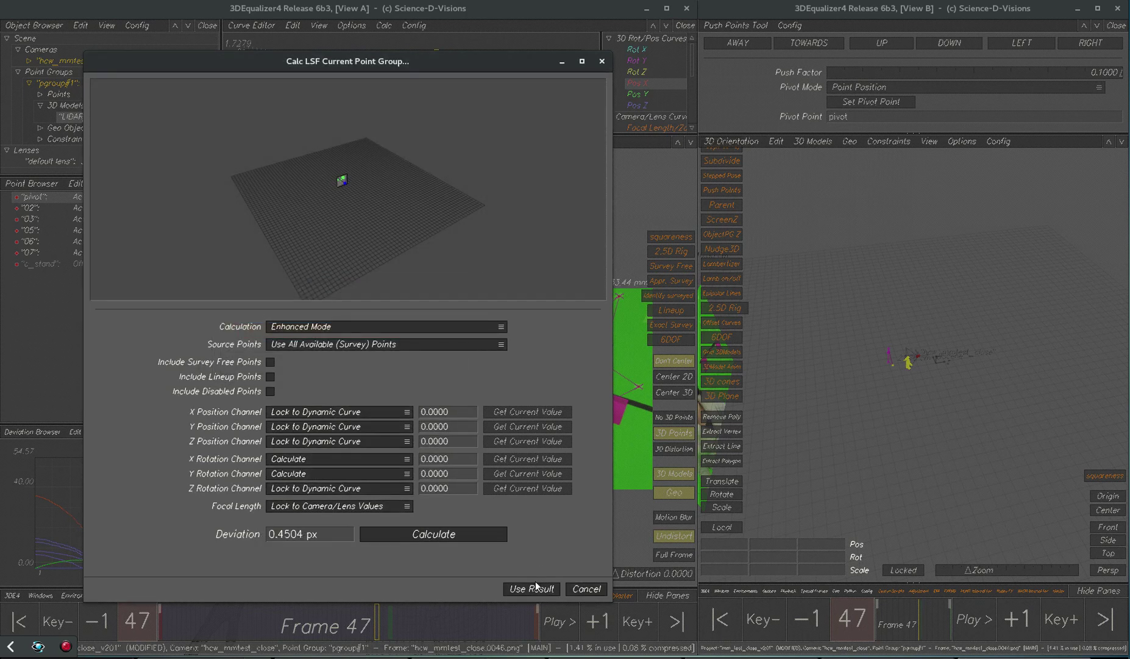
{"action": "left_click", "coordinate": [533, 589]}
Play back the recalculated shot in an enlarged full-frame Lineup view to check the body model's match, stopping at frame 64
{"action": "key", "text": "space"}
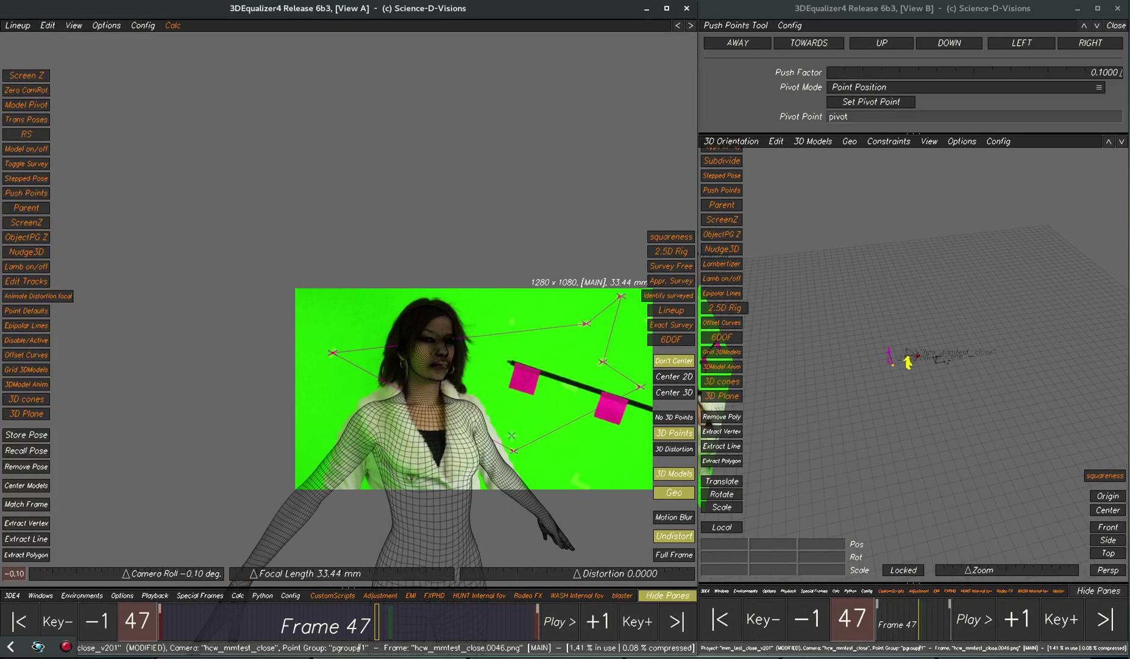
{"action": "key", "text": "f"}
{"action": "key", "text": "space"}
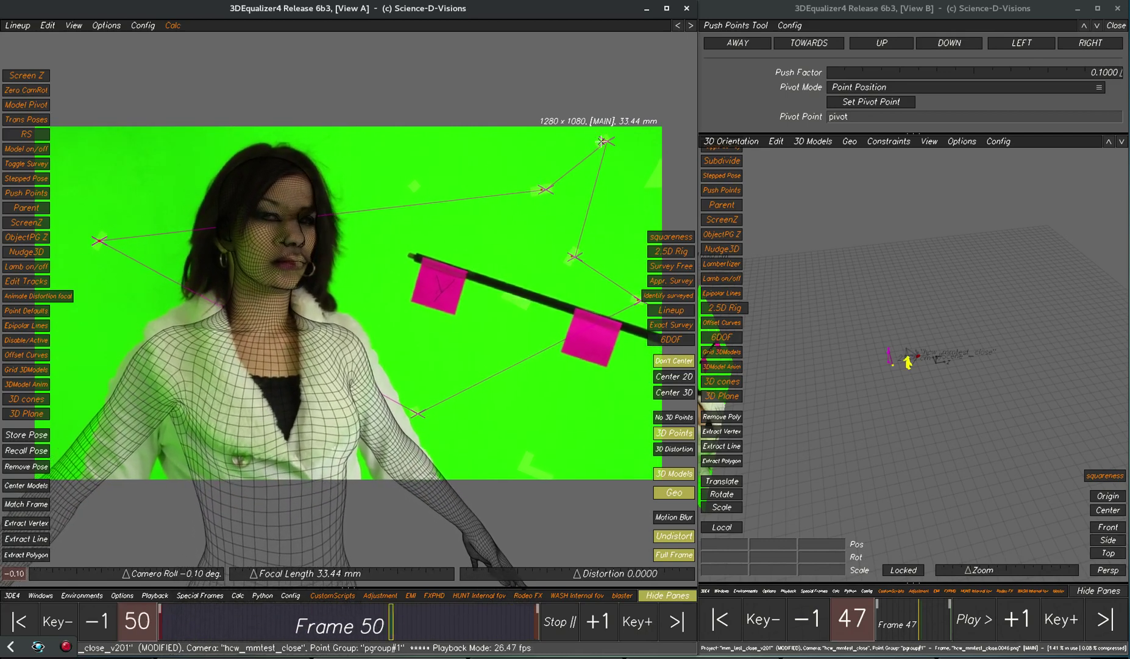
{"action": "key", "text": "space"}
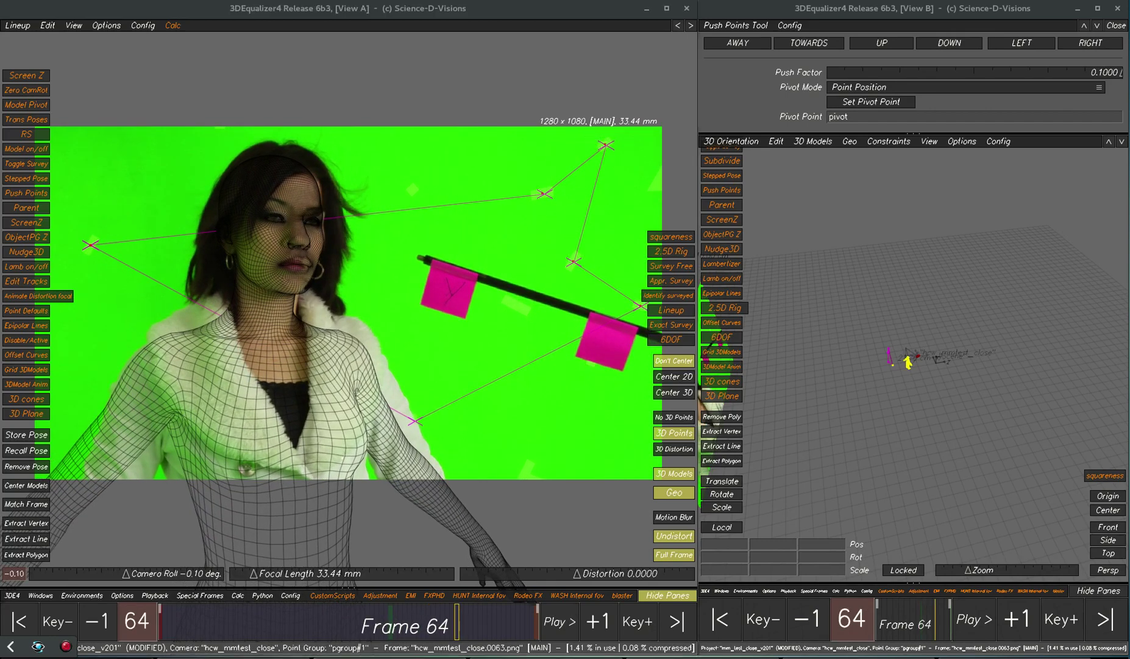
Open the Patcha Camera/Object offset Curve Editor for pgroup#1 and move its window over the Lineup view
{"action": "left_click", "coordinate": [858, 658]}
{"action": "left_click_drag", "start_coordinate": [601, 28], "coordinate": [412, 49]}
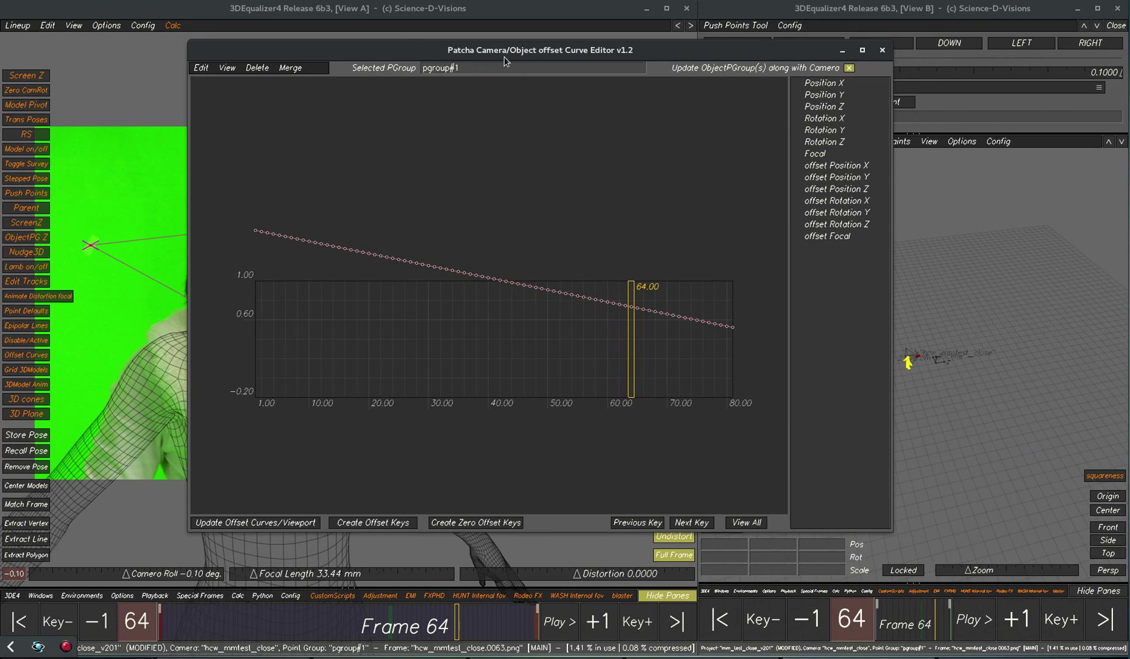